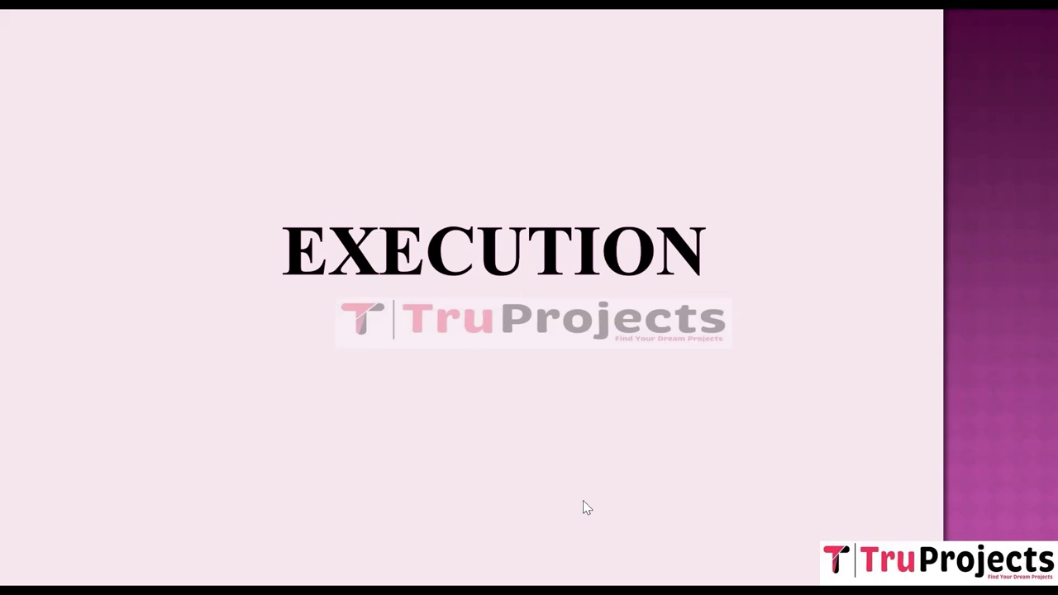
Step: End the slideshow on the EXECUTION slide
key("Escape")
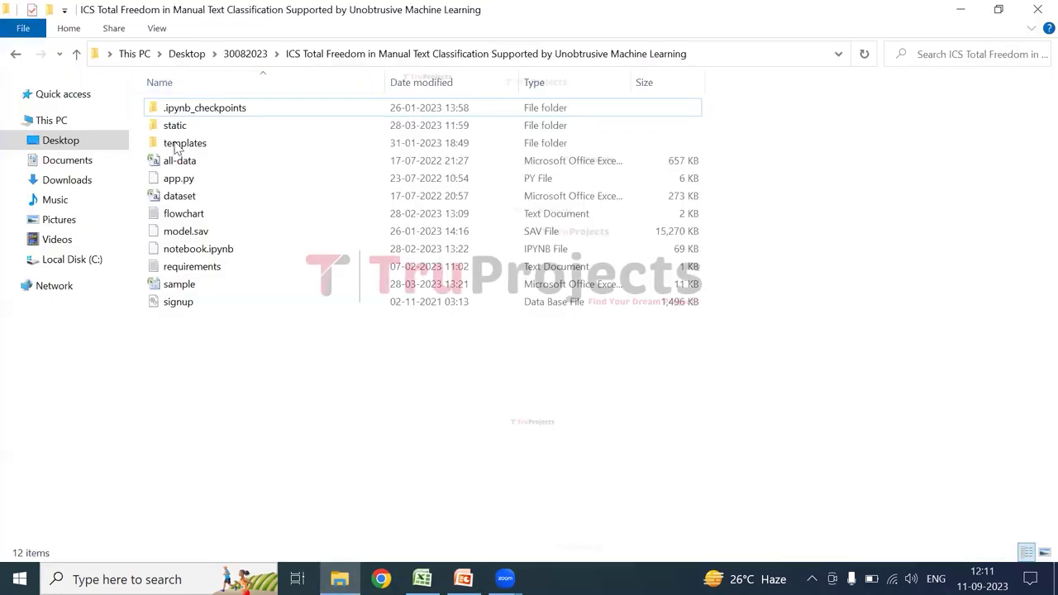
Step: Review static, templates, app.py, model.sav, notebook.ipynb and signup, then reveal the folder path
left_click(245, 129)
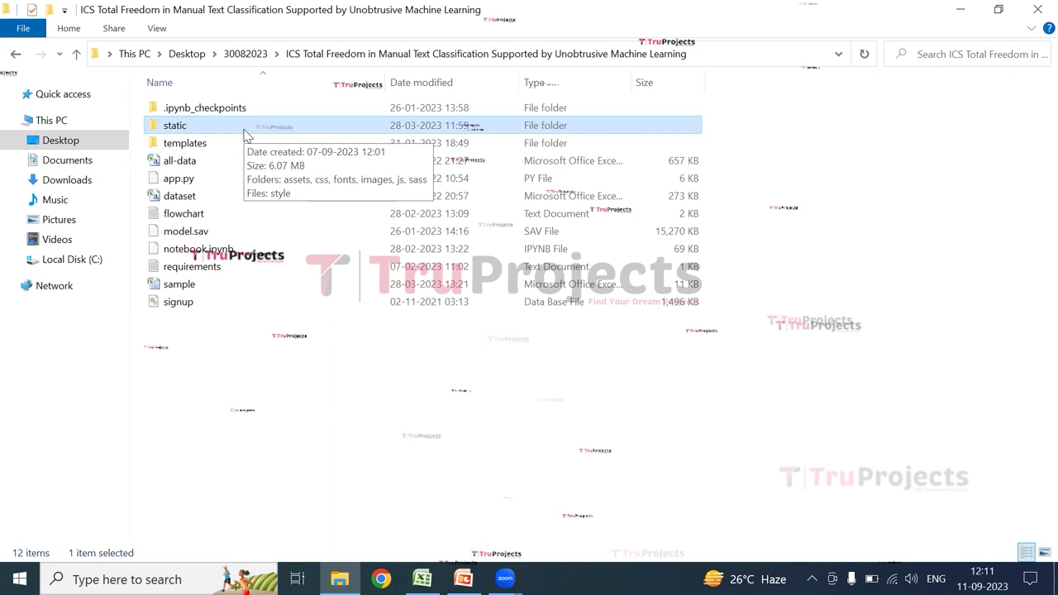
left_click(244, 144)
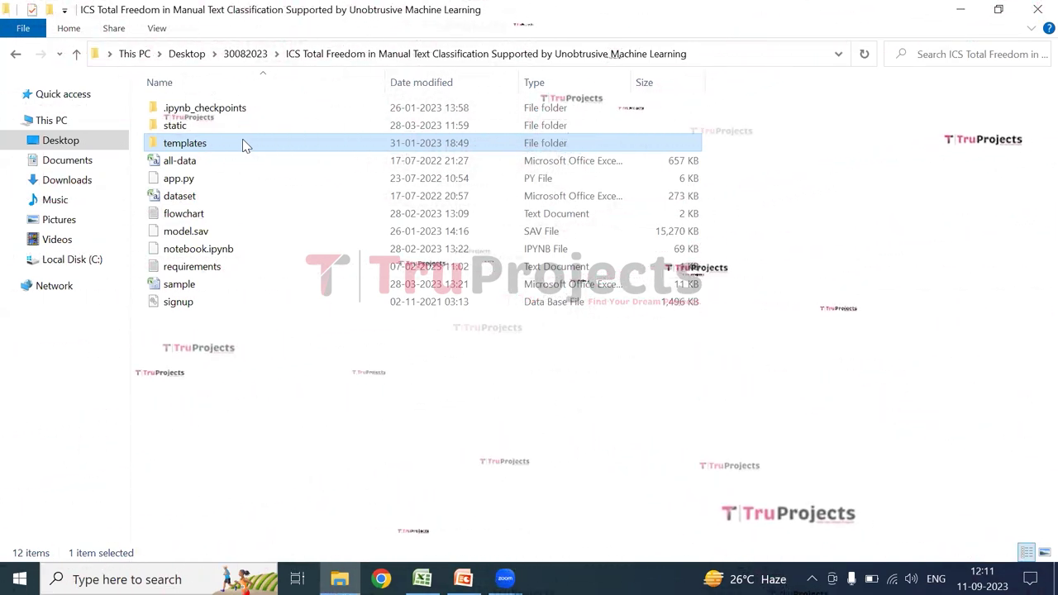
left_click_drag(237, 168, 237, 177)
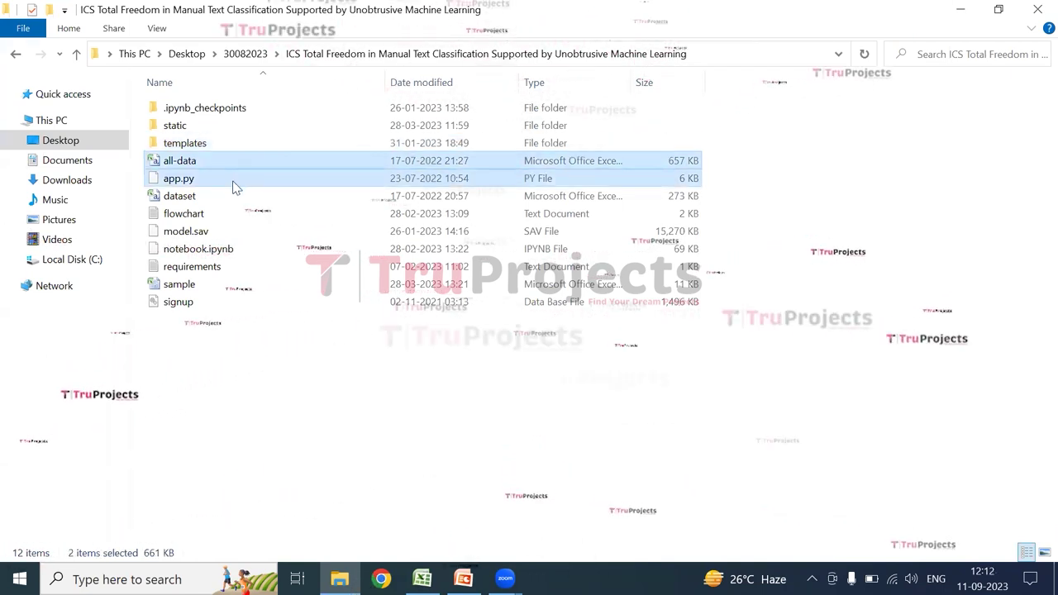
left_click(233, 187)
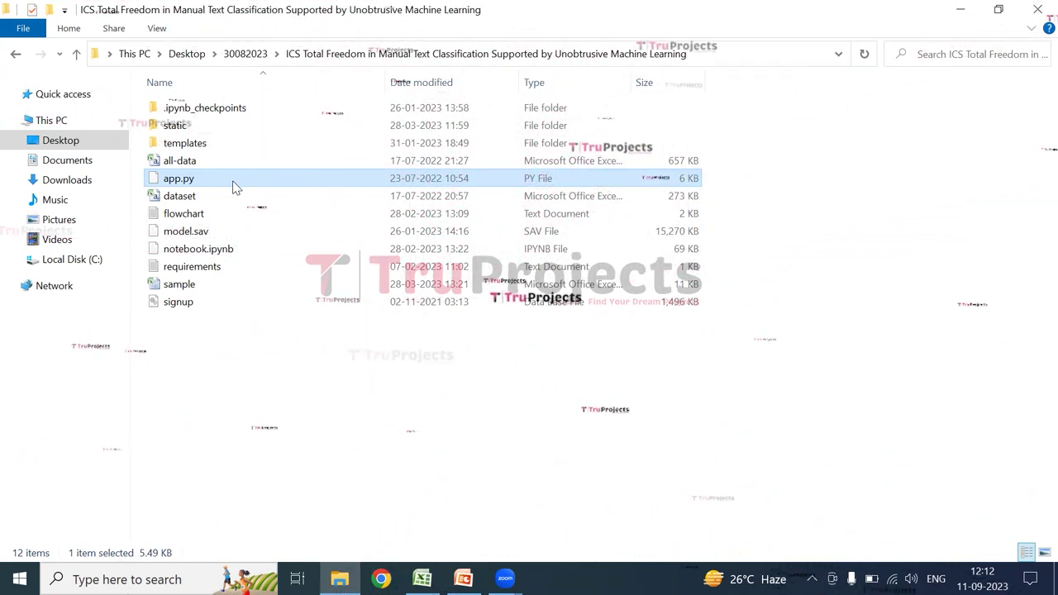
left_click(235, 233)
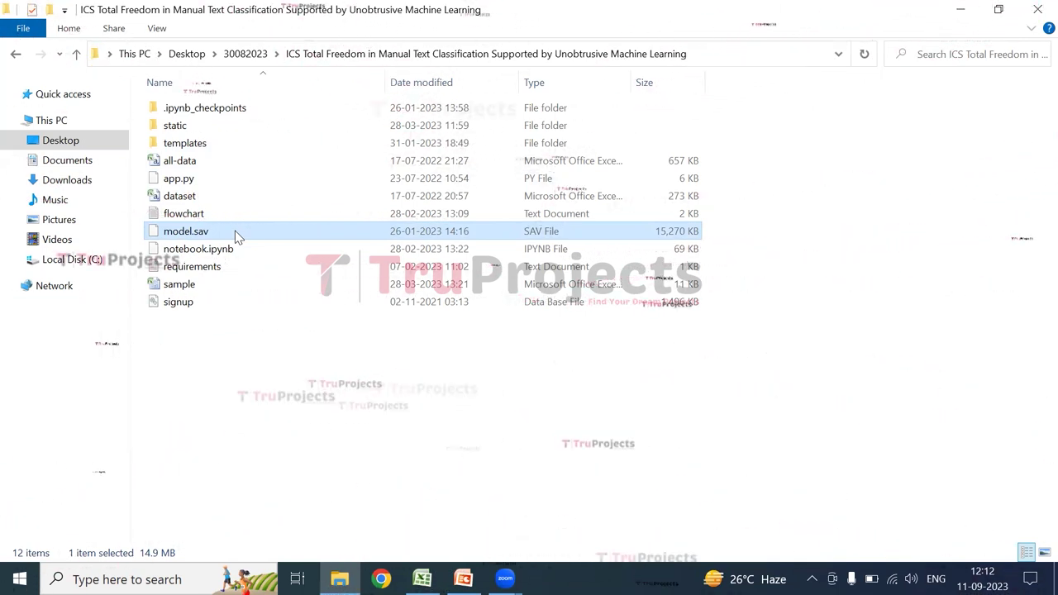
left_click(252, 251)
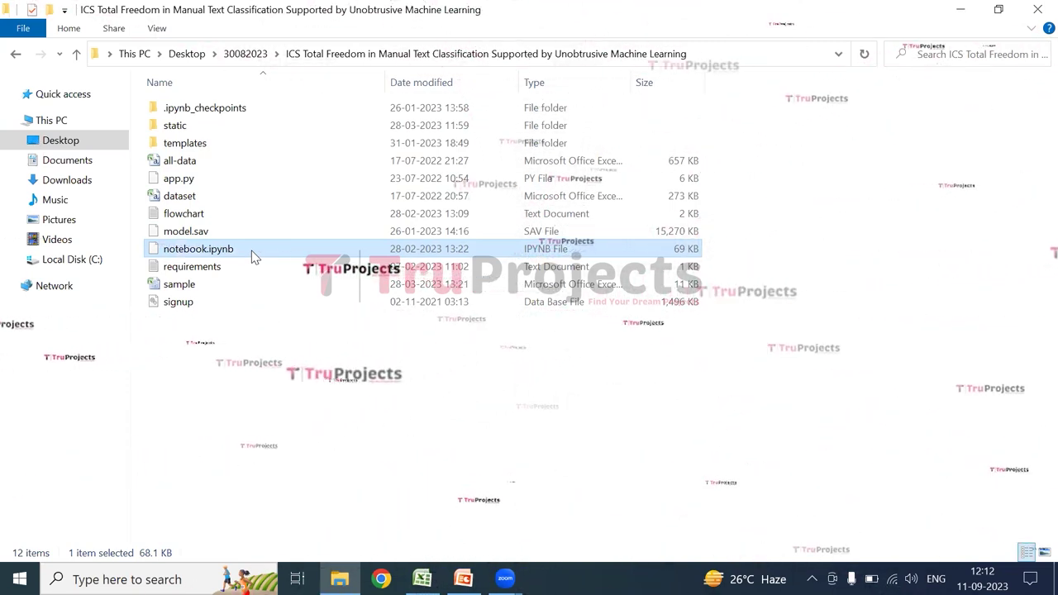
left_click(191, 310)
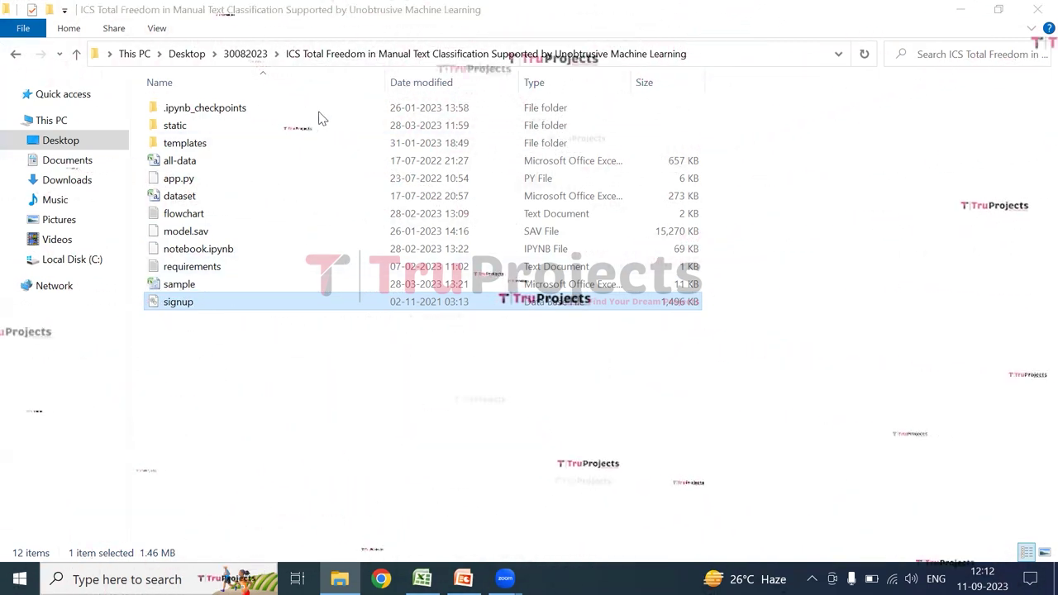
left_click(839, 53)
key("ctrl+c")
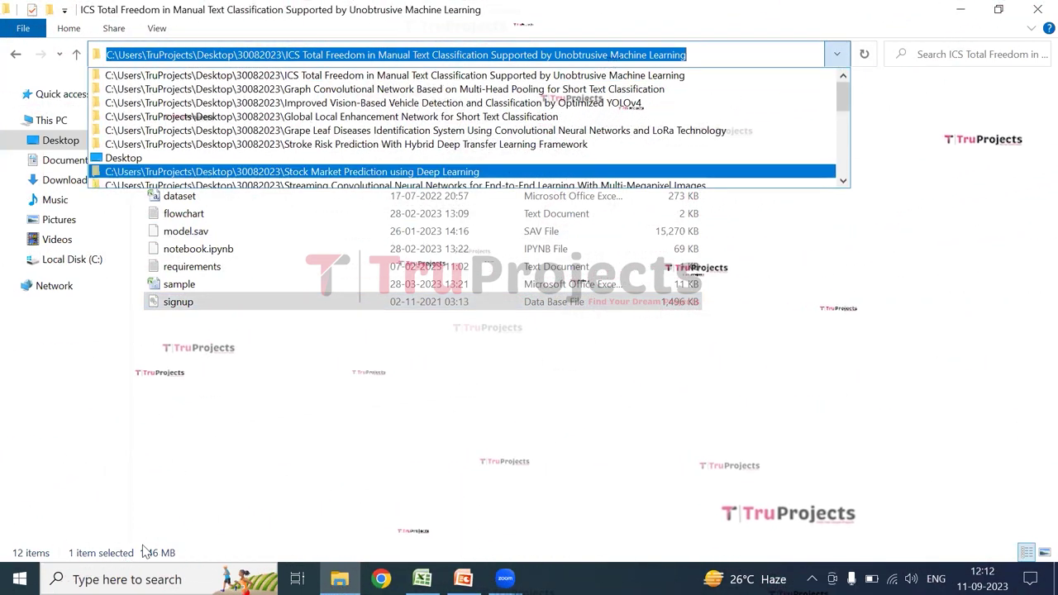
Step: Launch Anaconda Prompt, cd into the project folder and run python app.py
left_click(108, 579)
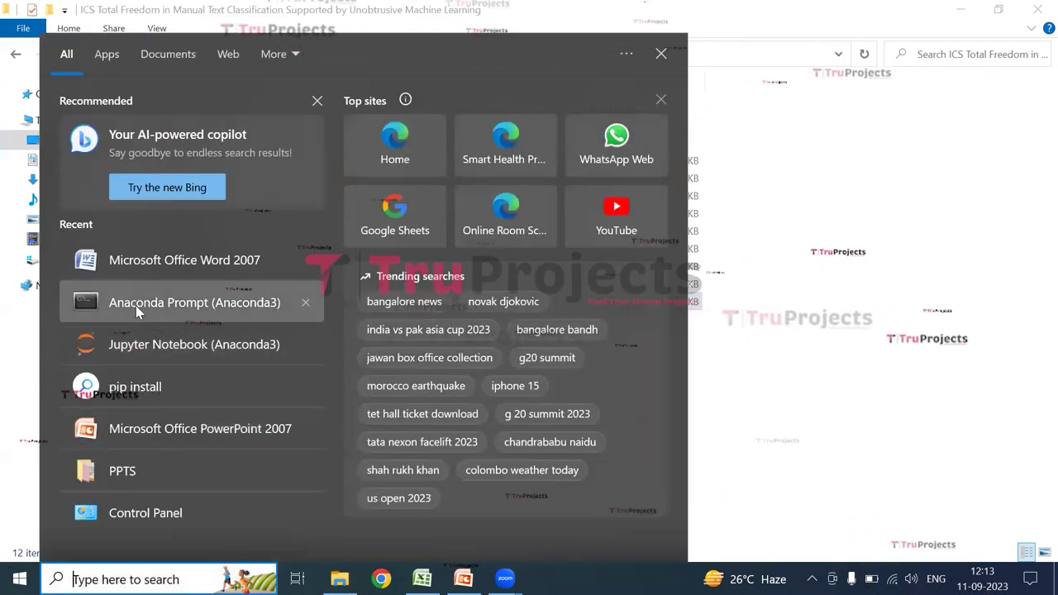
left_click(135, 306)
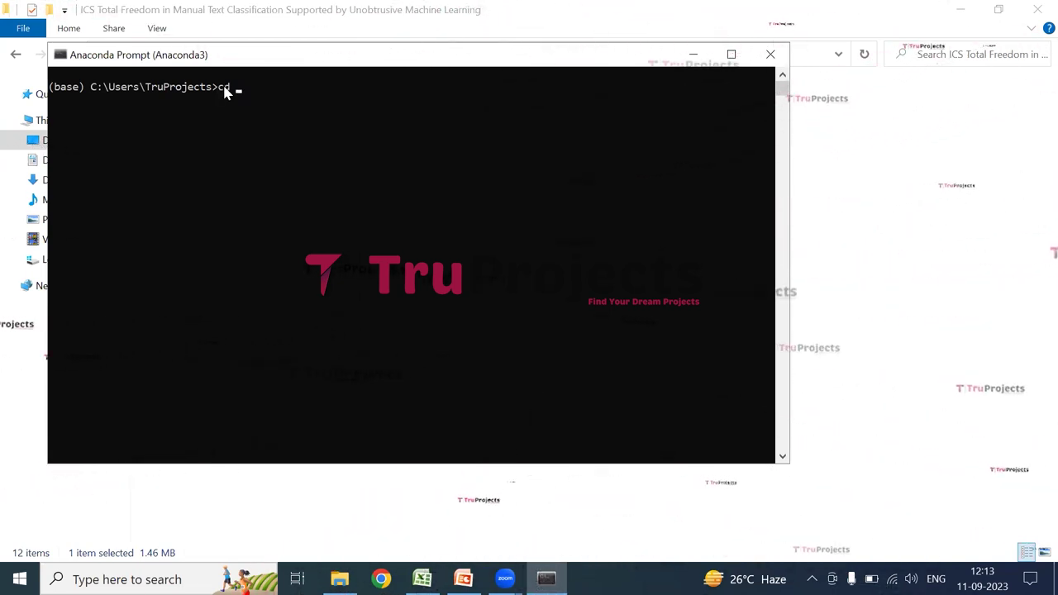
key("ctrl+v")
key("Return")
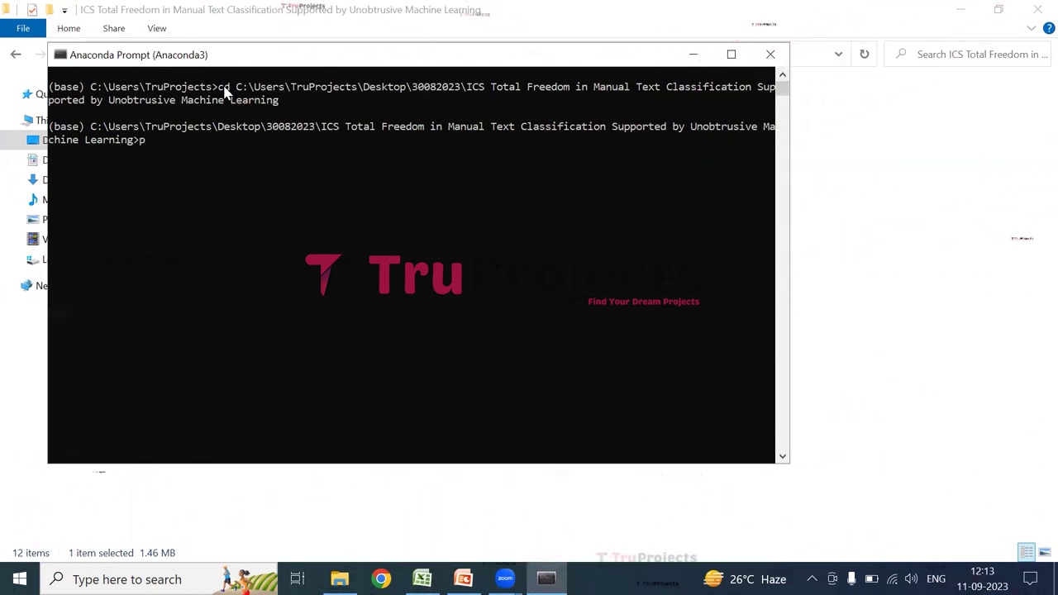
type("thon")
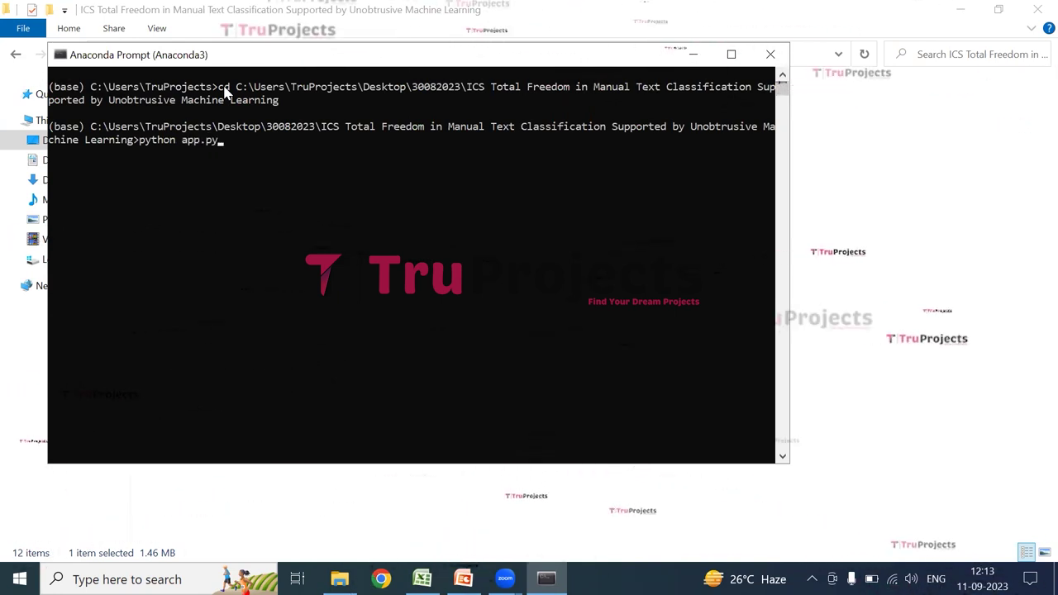
type(" app.py")
key("Return")
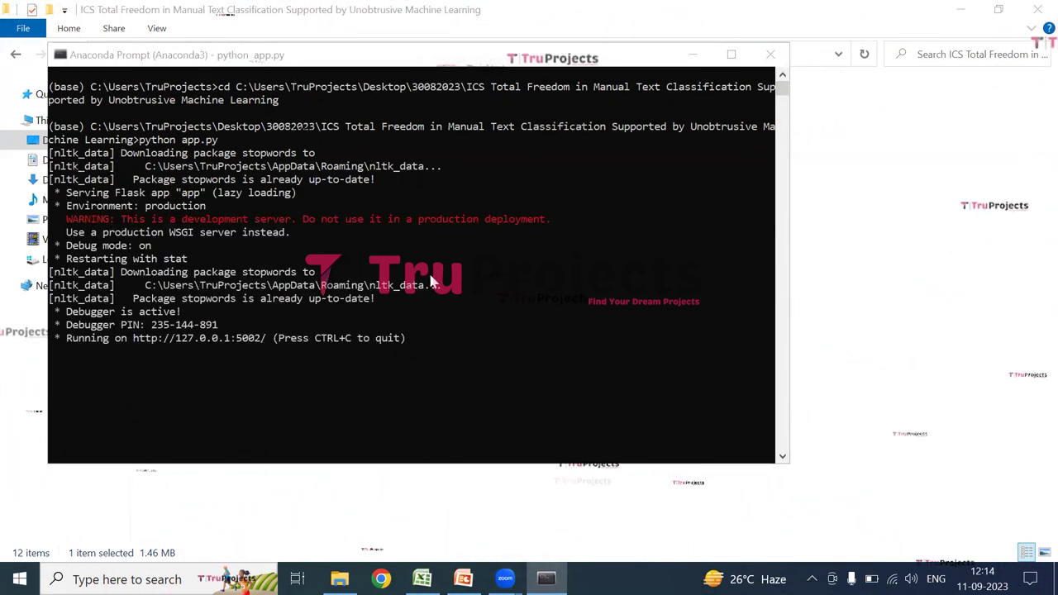
left_click(263, 334)
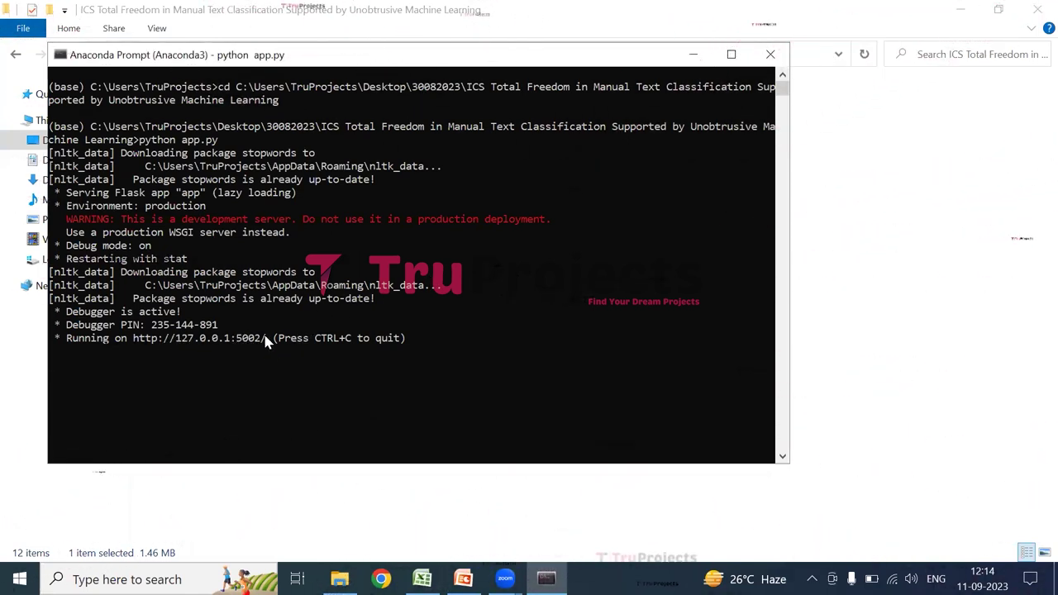
left_click_drag(263, 338, 137, 343)
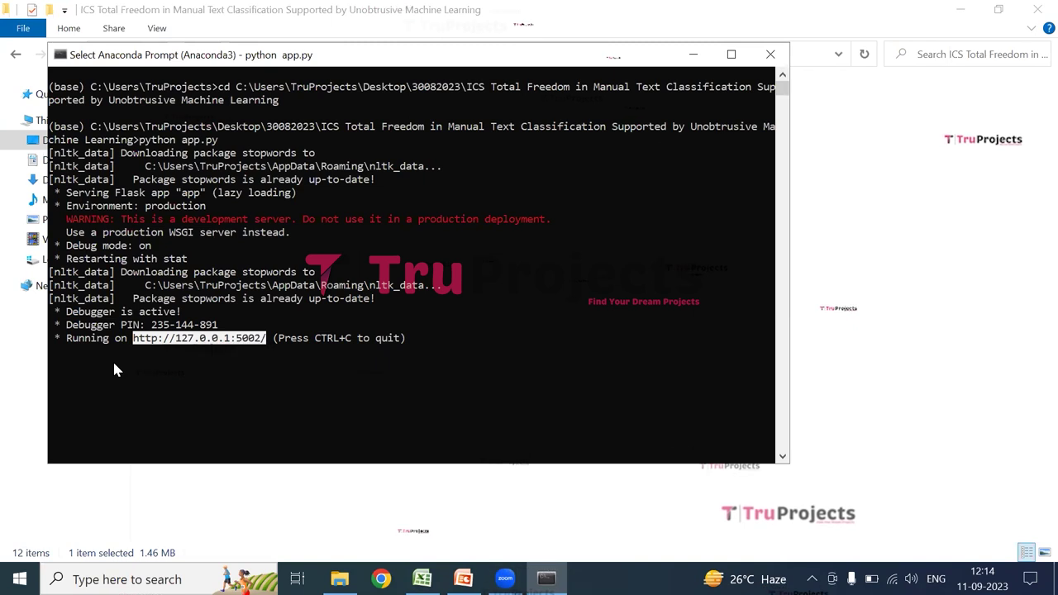
key("ctrl+c")
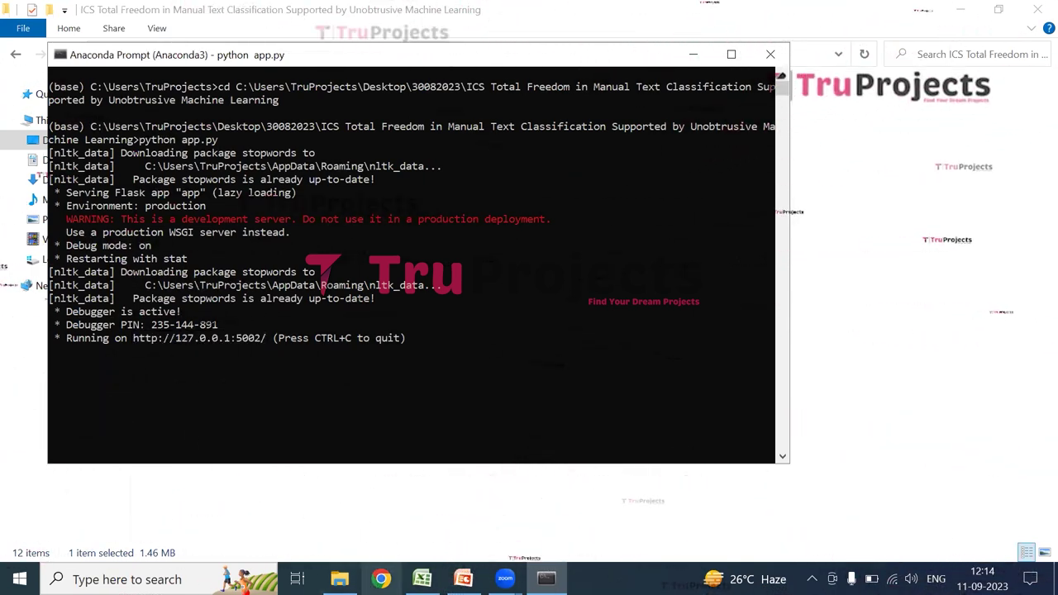
left_click(382, 579)
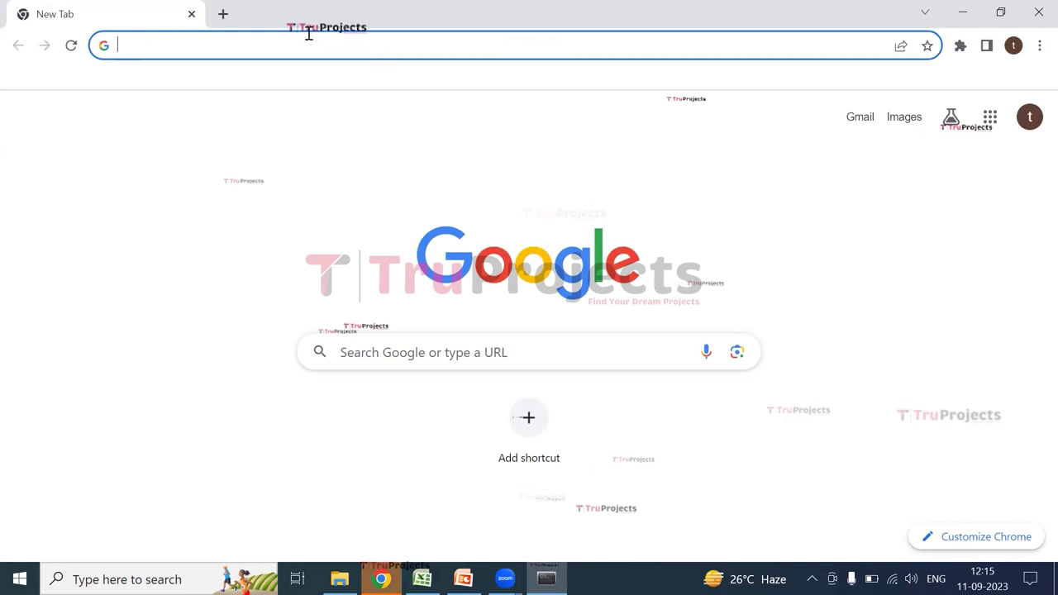
Step: Load 127.0.0.1:5002 in Chrome and go to the SignUp registration page
key("ctrl+v")
key("Return")
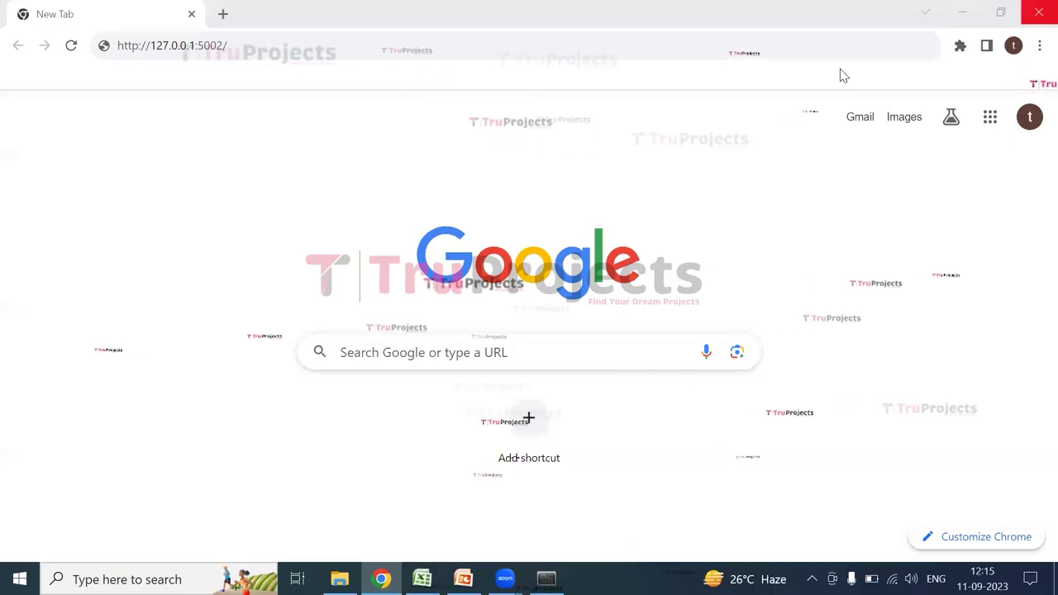
left_click(234, 39)
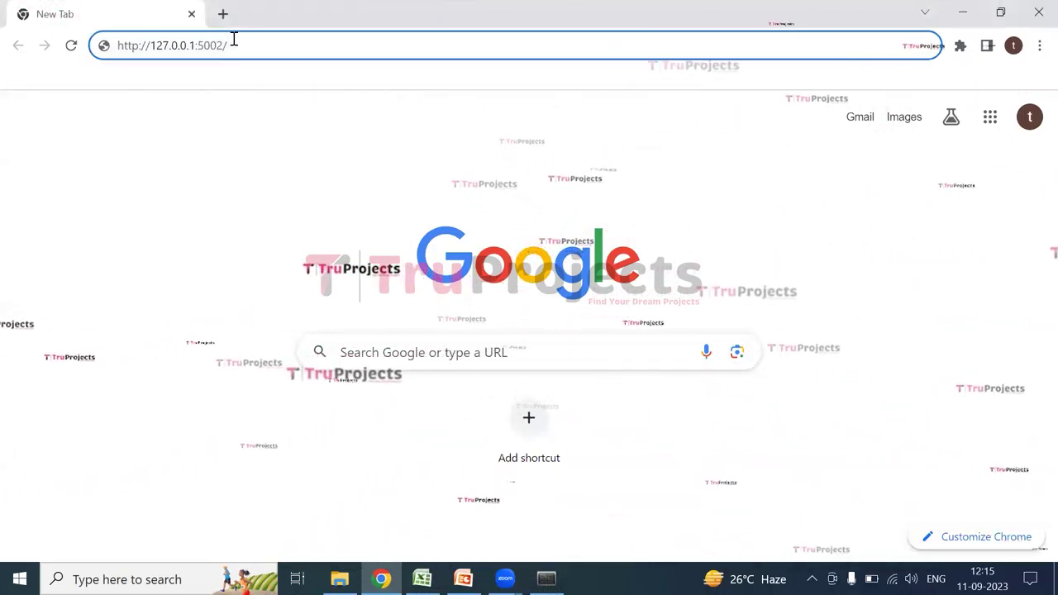
key("Return")
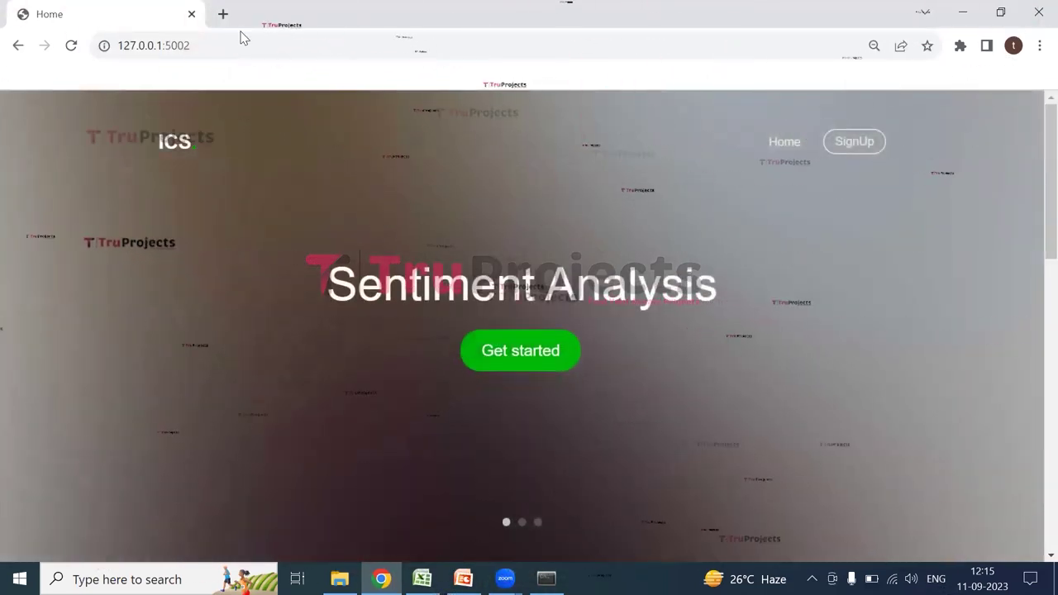
scroll(692, 444, "down", 10)
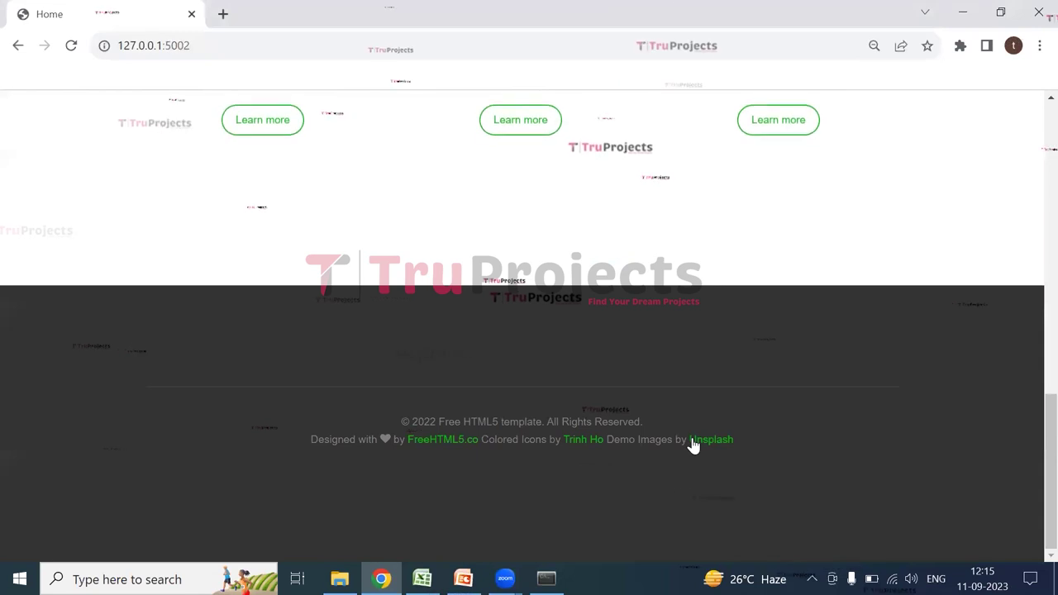
scroll(692, 444, "up", 10)
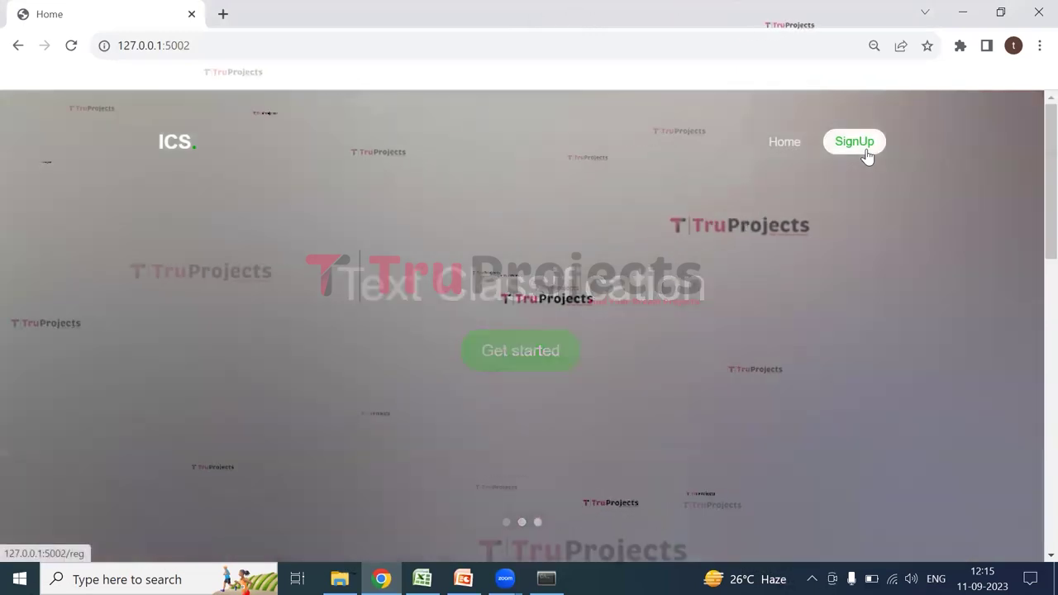
left_click(865, 150)
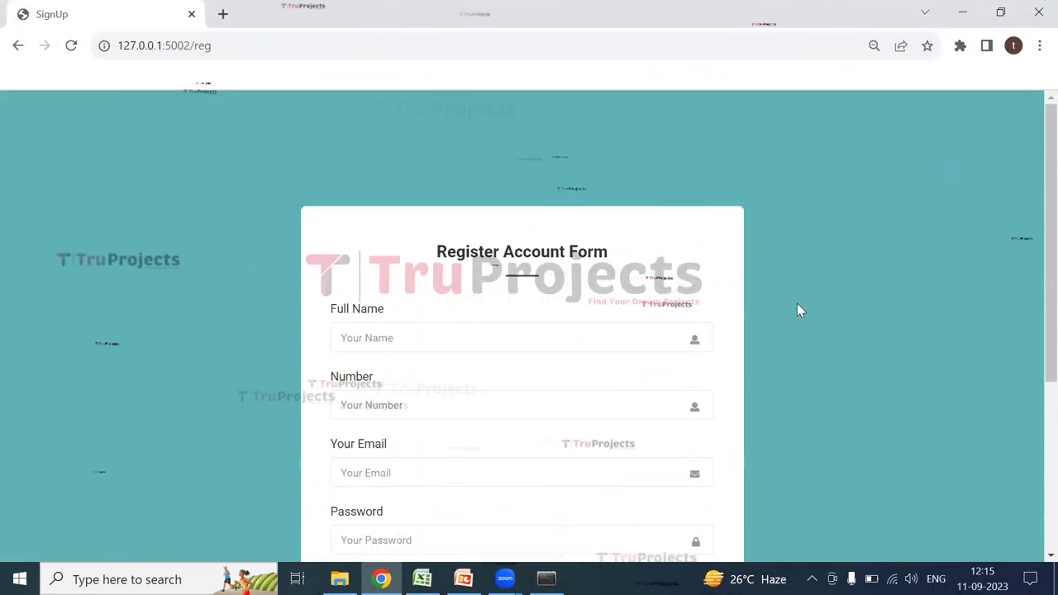
Step: Sign in through the Login Account Form with the saved username and password
scroll(799, 308, "down", 3)
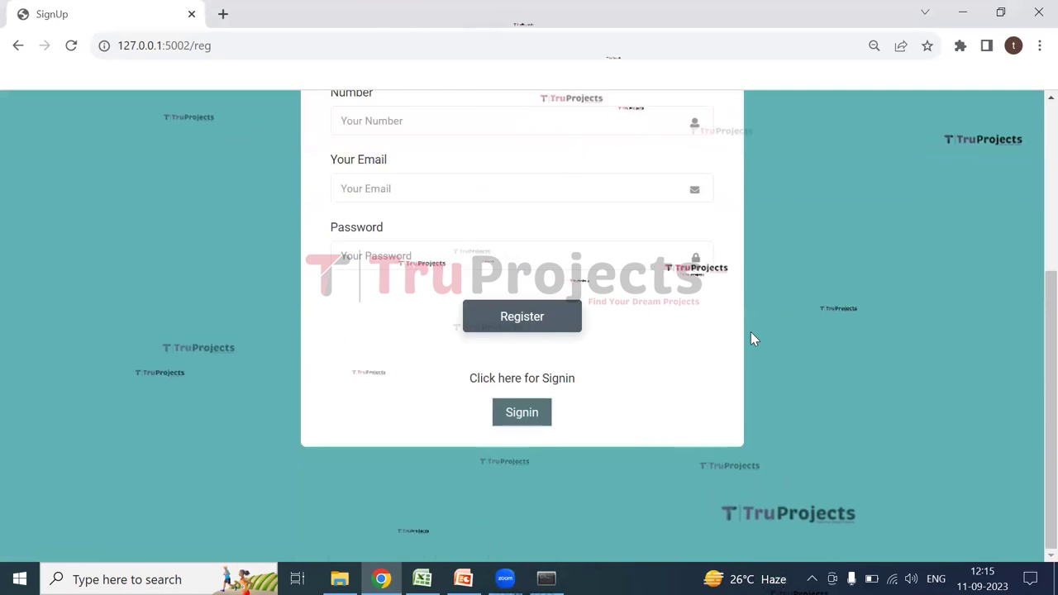
left_click(522, 418)
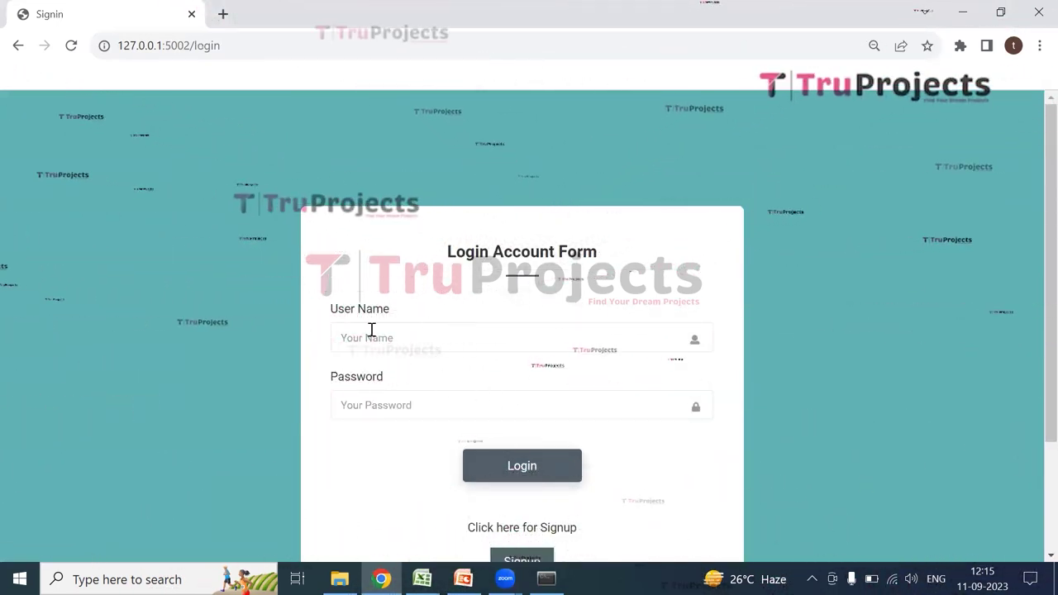
left_click(408, 344)
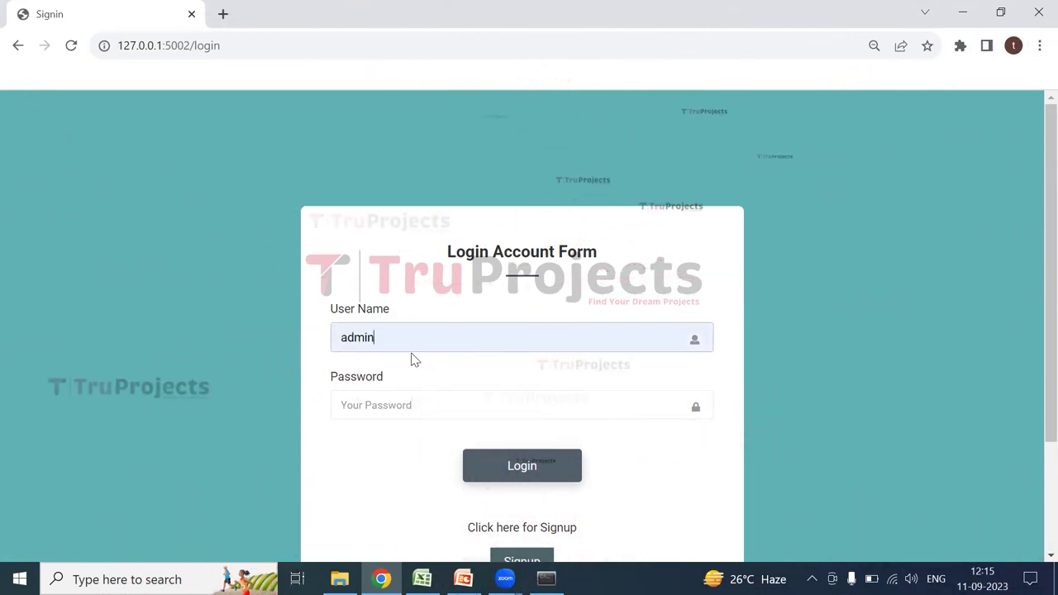
left_click(351, 408)
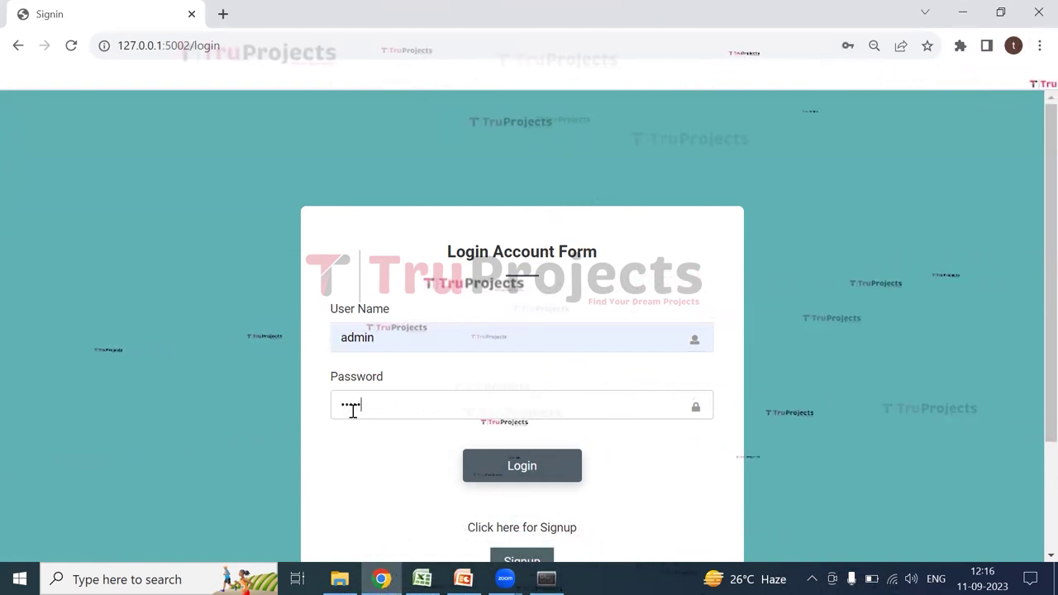
left_click(522, 478)
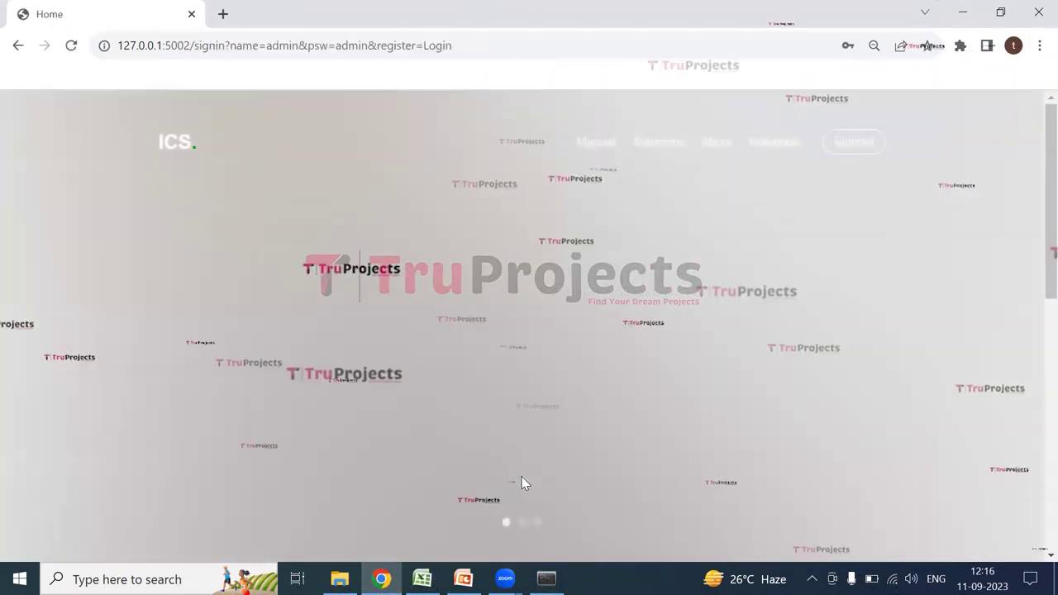
Step: Dismiss Chrome's password warning and put the cursor in the Enter Your Message Here box
left_click(676, 267)
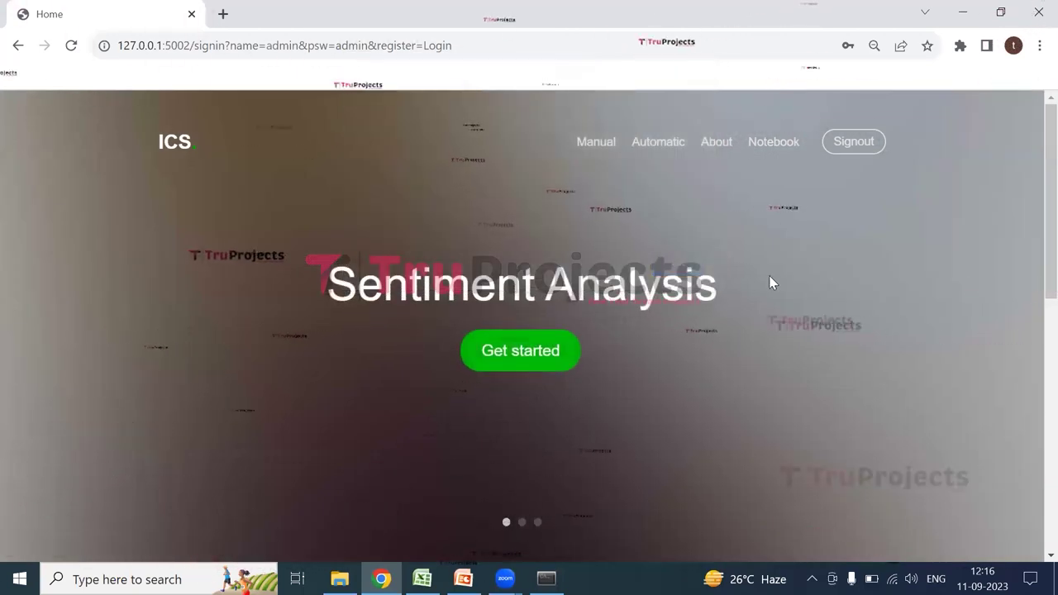
scroll(405, 381, "down", 4)
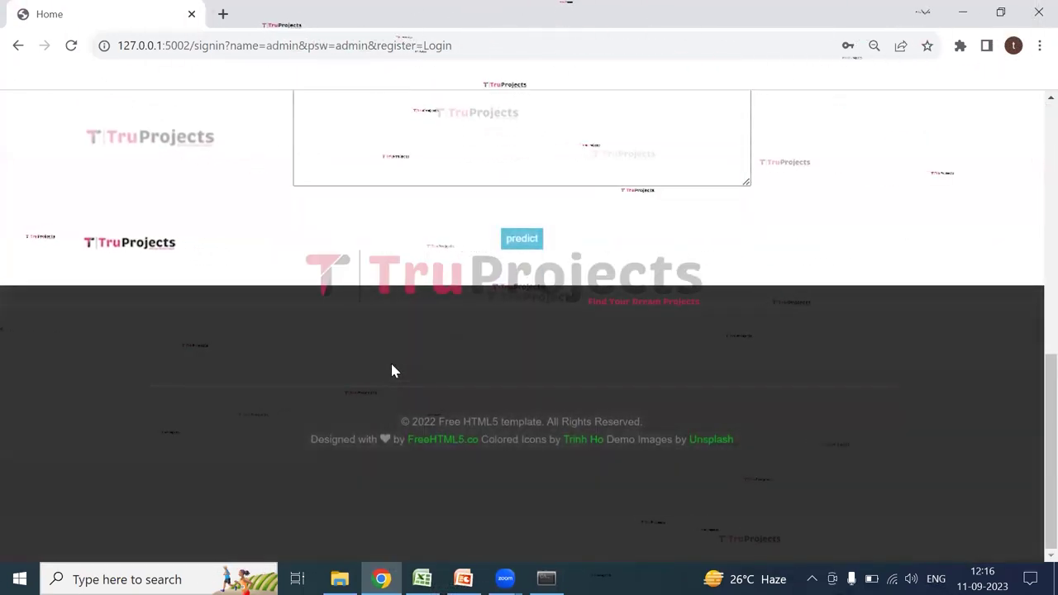
scroll(391, 369, "up", 3)
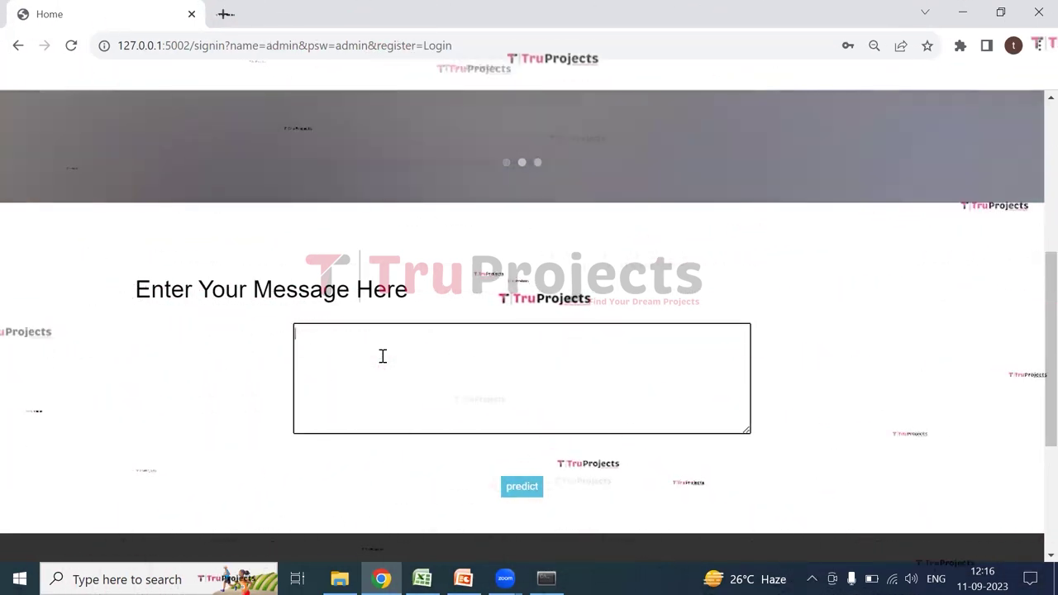
left_click(383, 356)
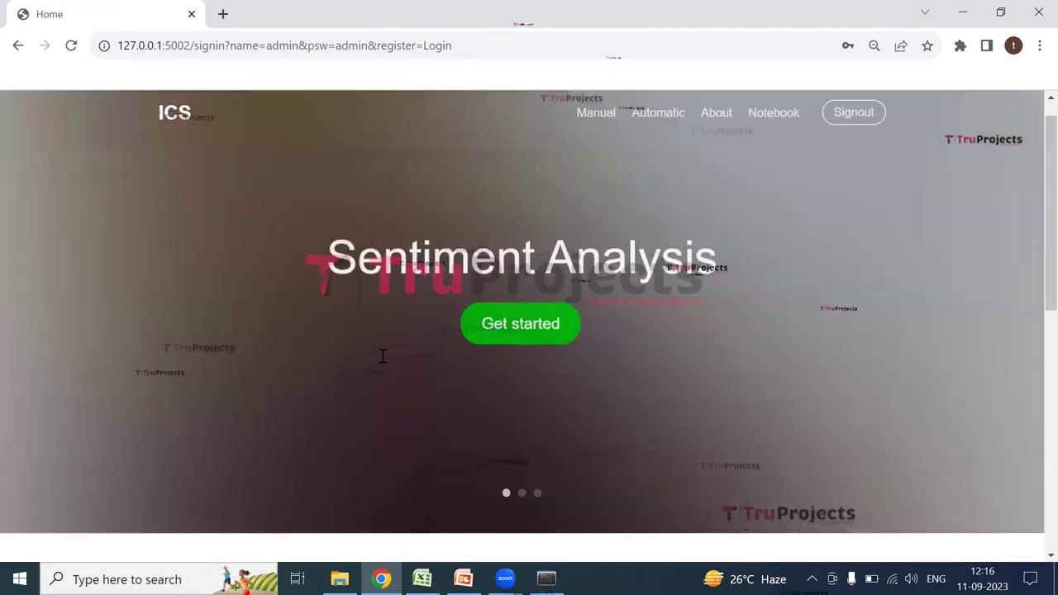
Step: Paste and classify the Finnish economy news sentence, highlighting its NEUTRAL result
scroll(392, 348, "down", 1)
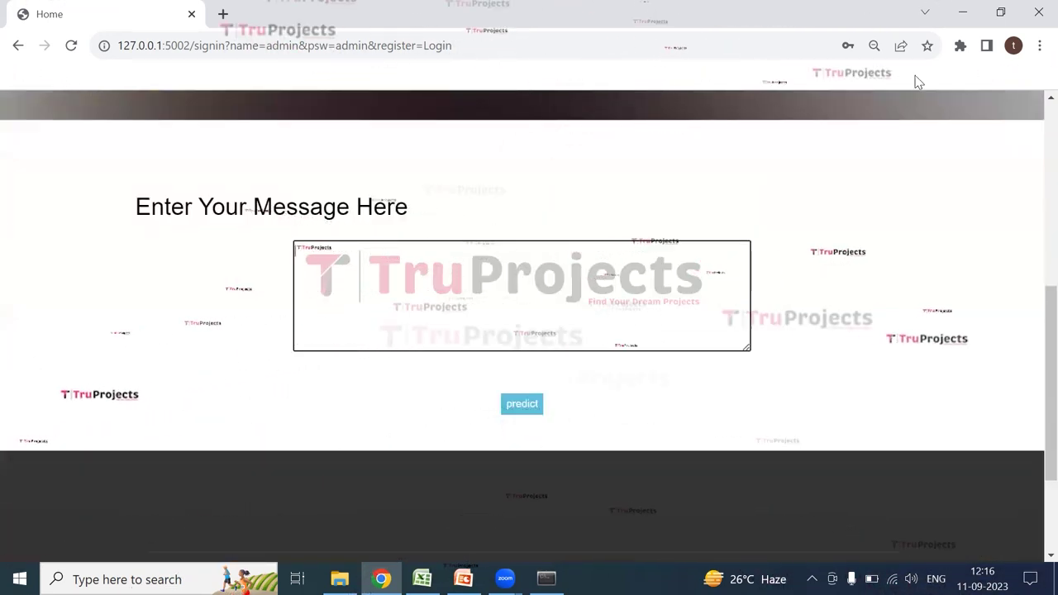
type("At the request of Finnish media company Alma Media 's newspapers , research manager Jari Kaivo-oja at the Finland Futures Research Centre at the Turku School of Economics has drawn up a future scenario for Finland 's national economy by using a model developed by the University of Denver .")
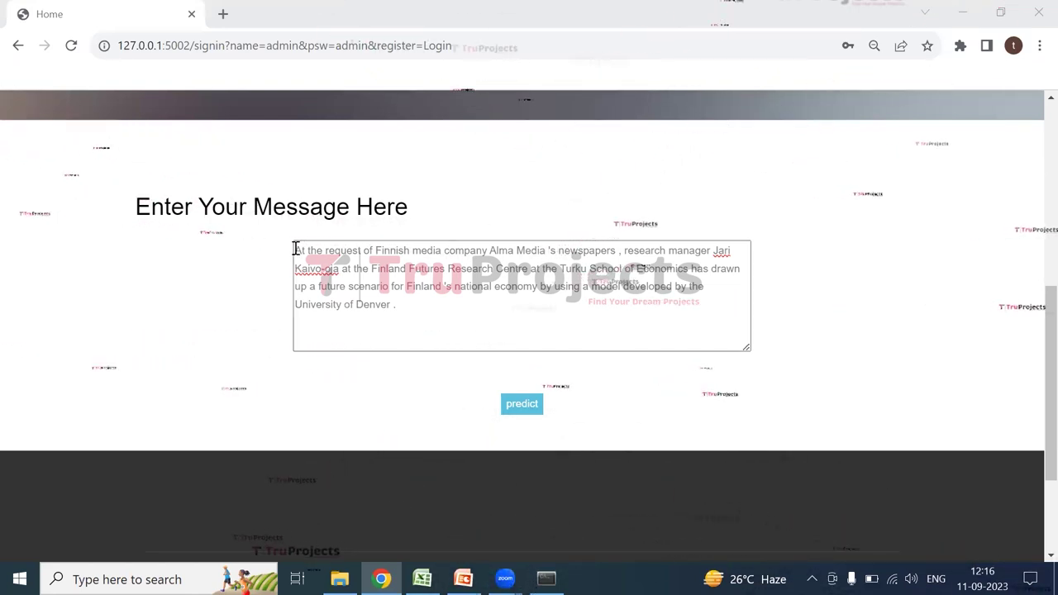
left_click_drag(296, 250, 349, 299)
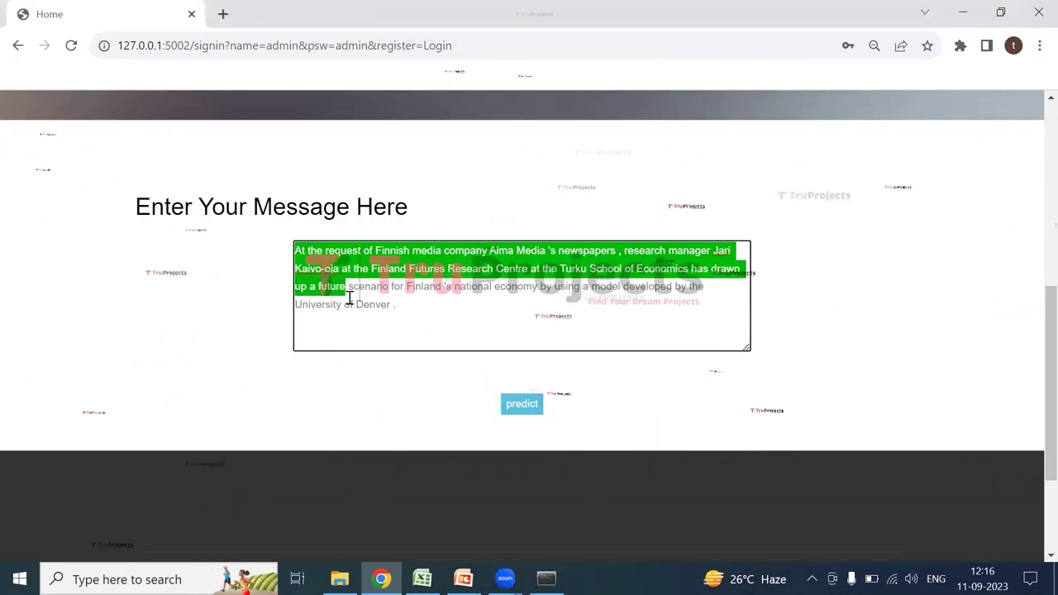
left_click(413, 311)
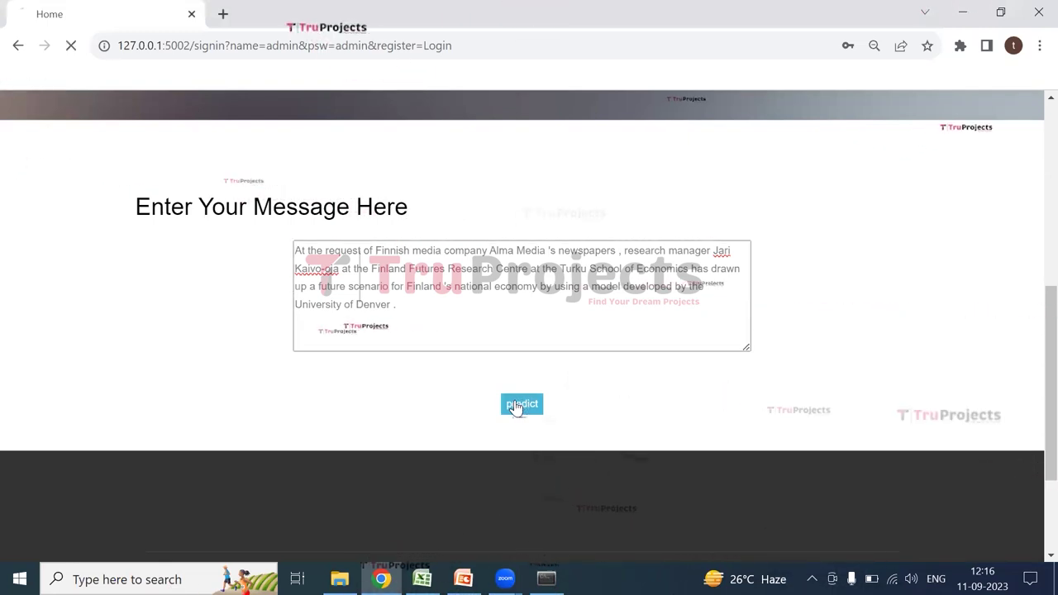
scroll(390, 361, "down", 4)
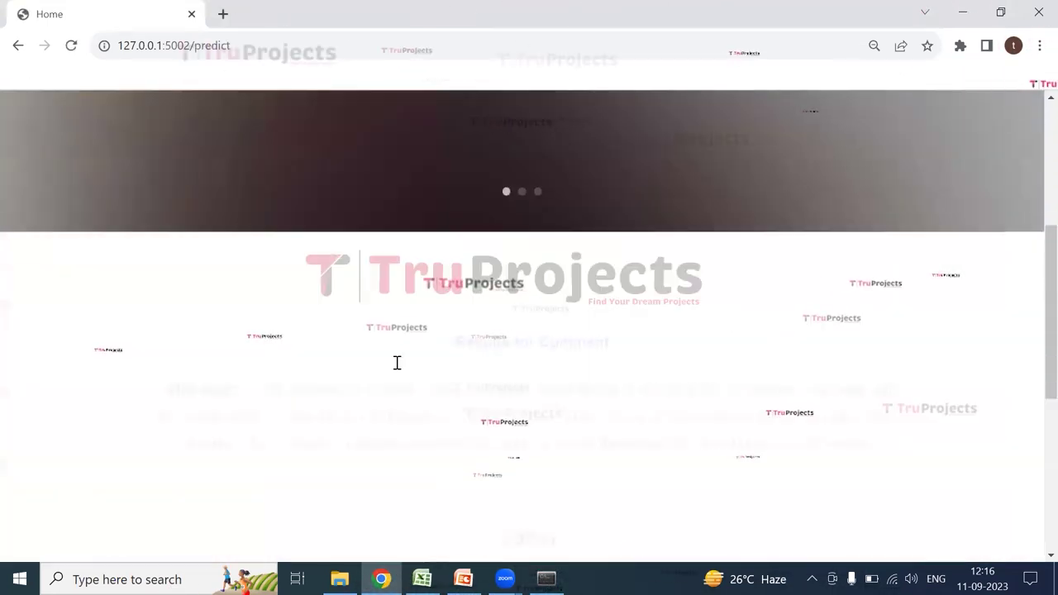
scroll(397, 363, "down", 1)
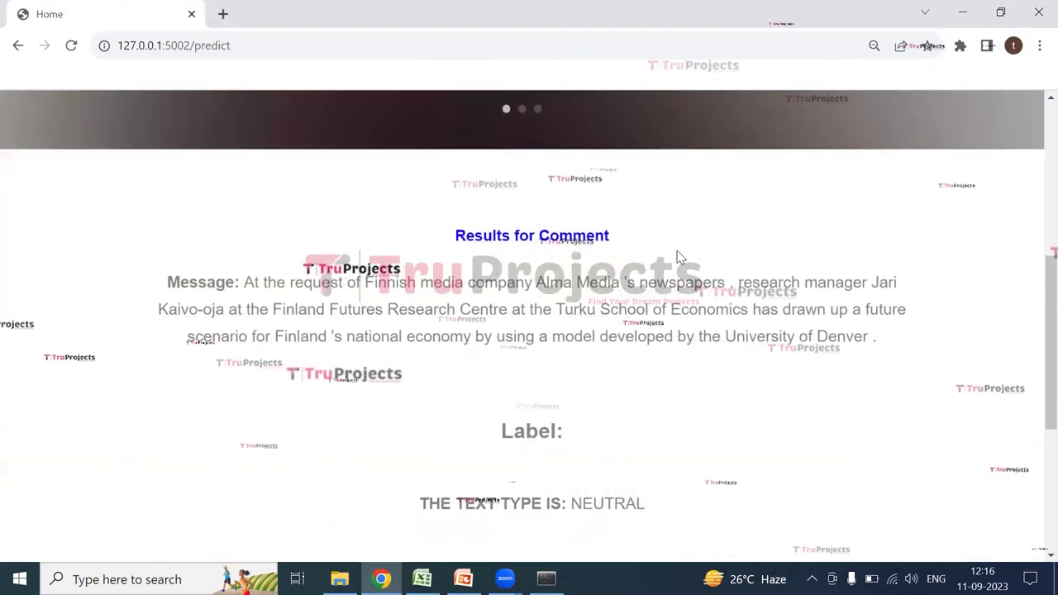
left_click_drag(244, 282, 582, 387)
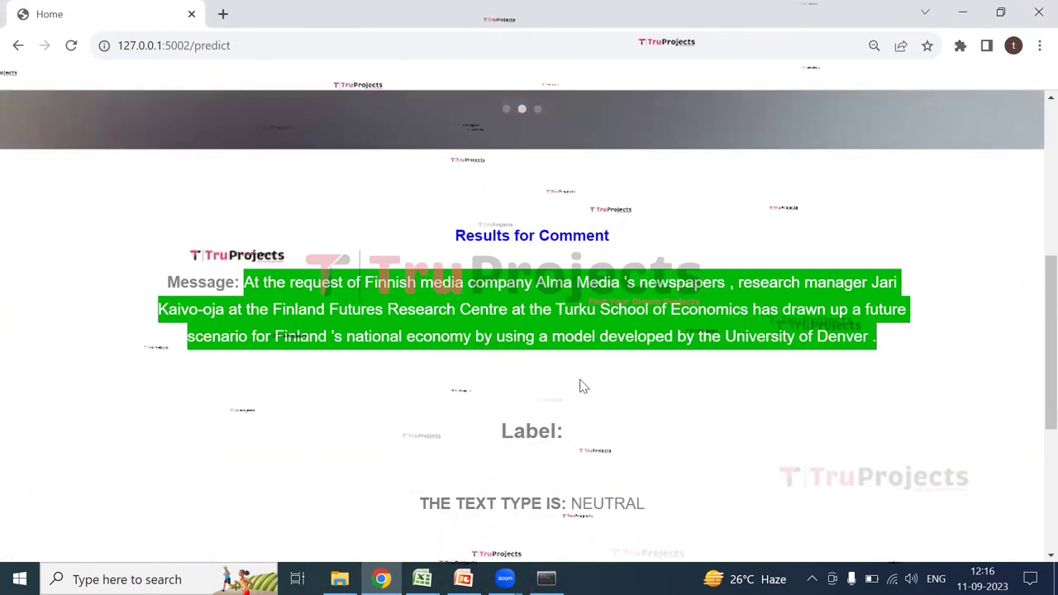
scroll(523, 298, "down", 2)
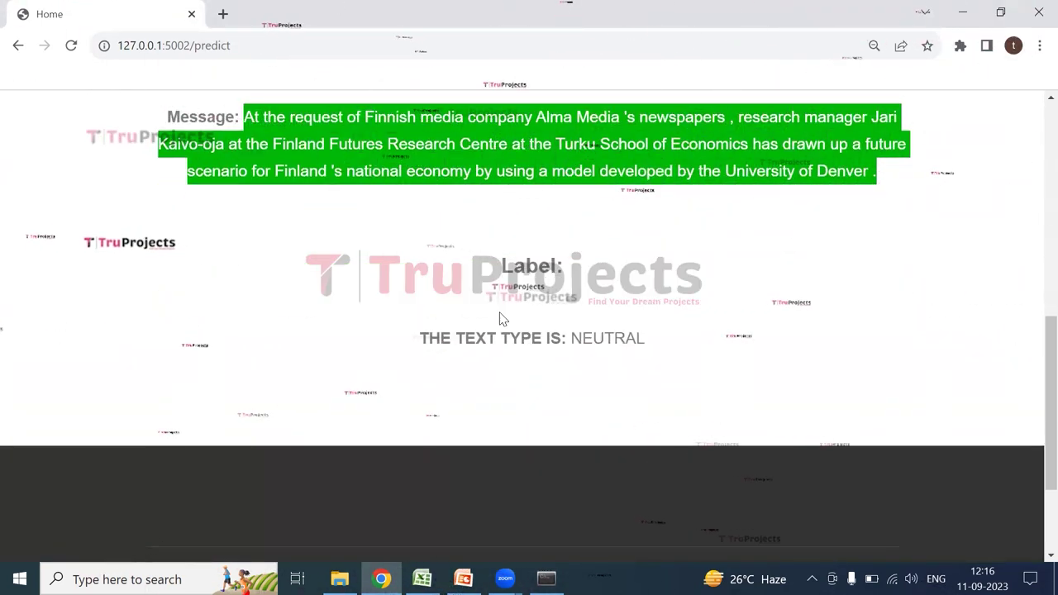
left_click(613, 341)
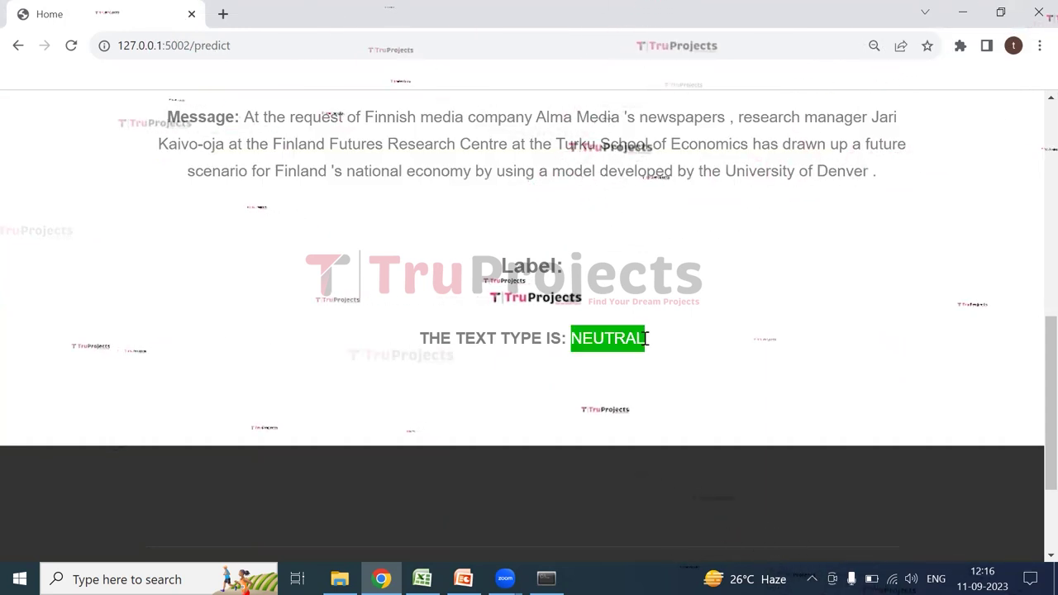
scroll(513, 344, "up", 6)
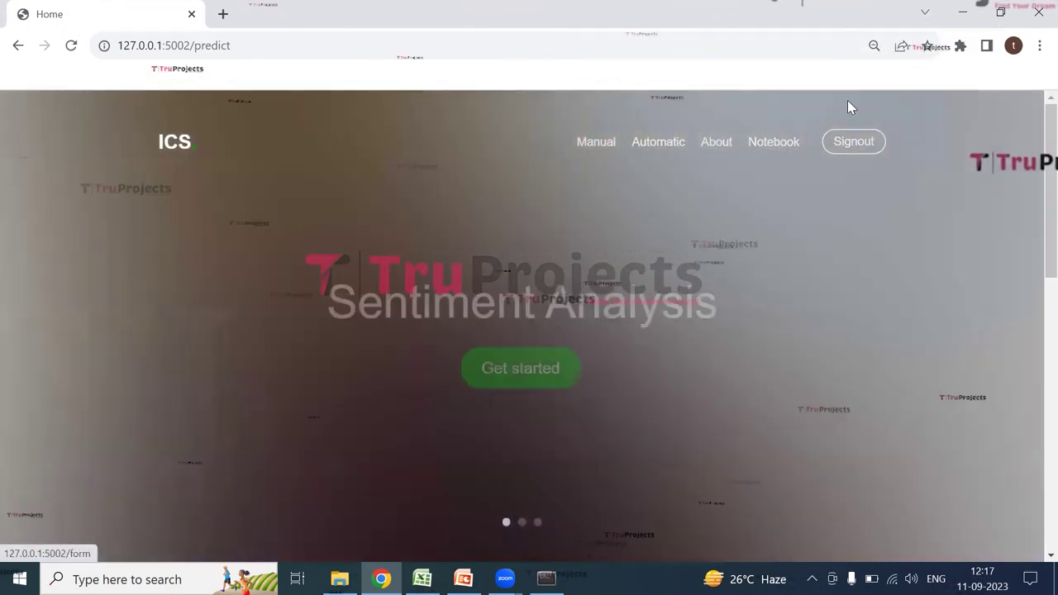
Step: From Manual, submit the ferryboats contract sentence and highlight its NEUTRAL result
left_click(592, 144)
scroll(529, 278, "down", 10)
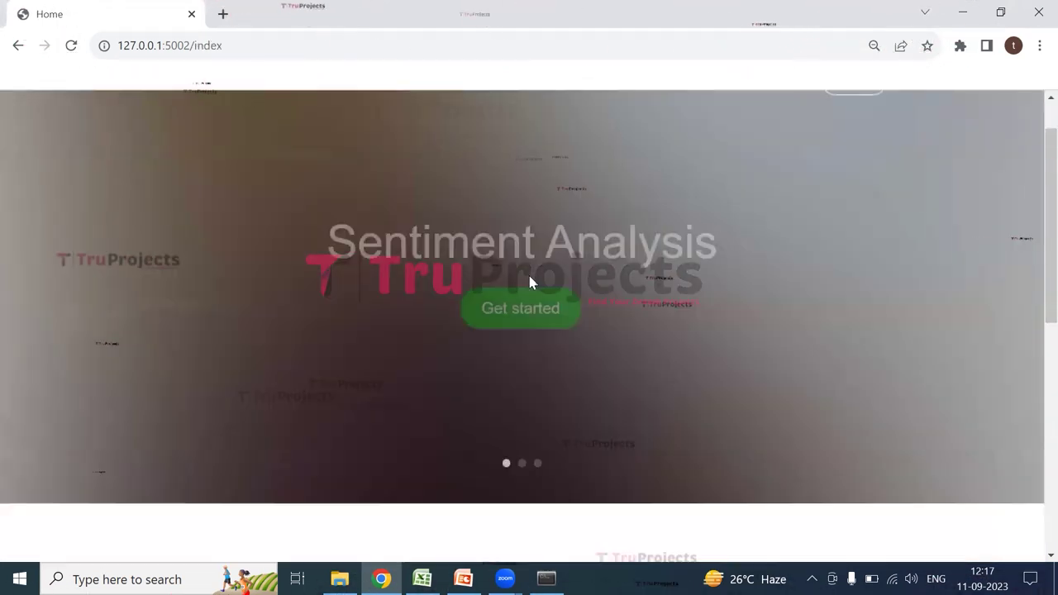
scroll(394, 216, "up", 2)
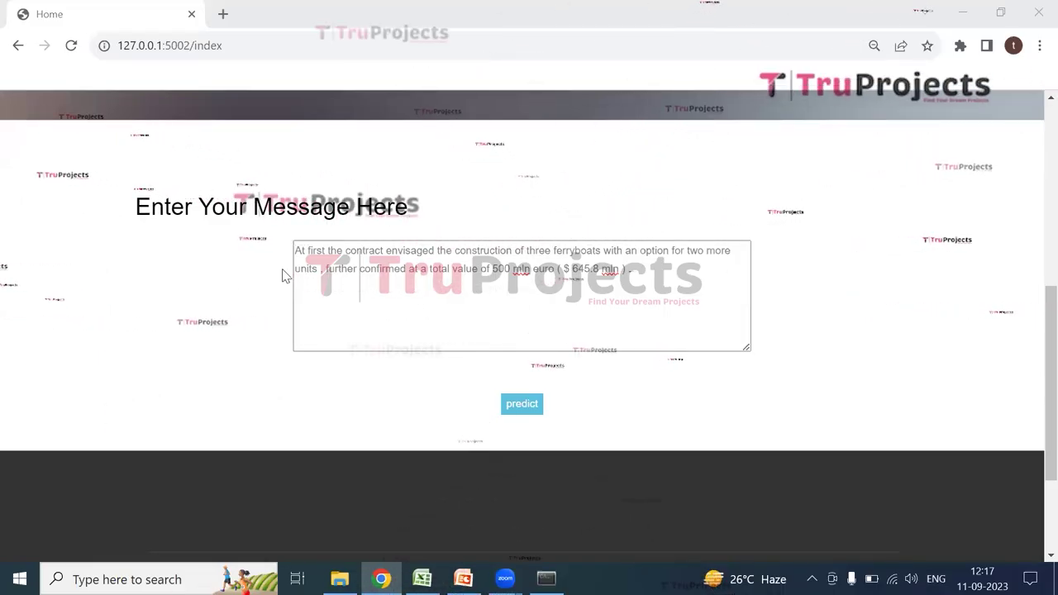
left_click_drag(298, 251, 646, 284)
left_click(524, 405)
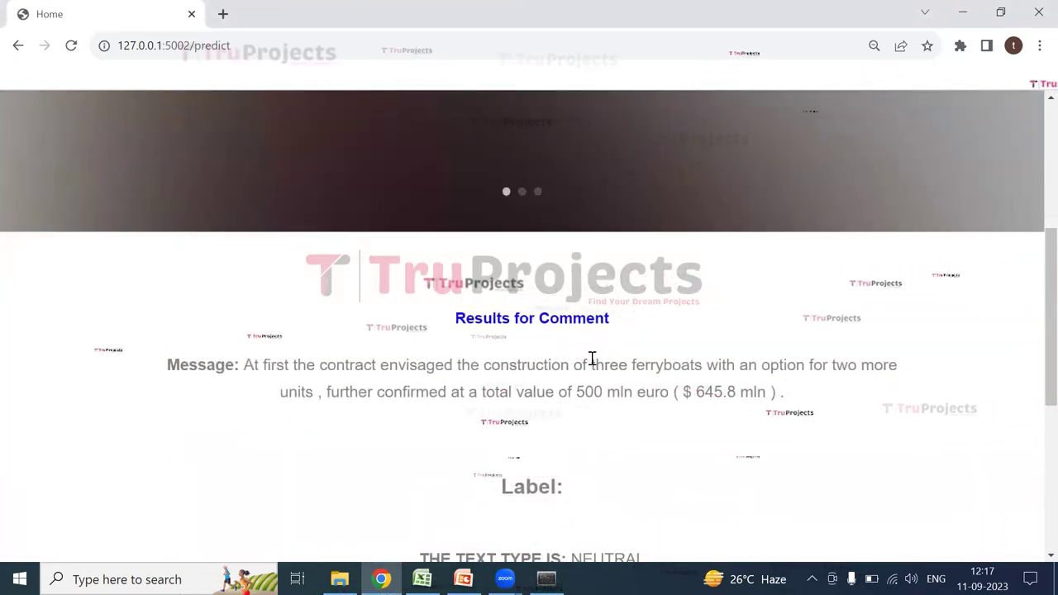
left_click_drag(243, 370, 708, 435)
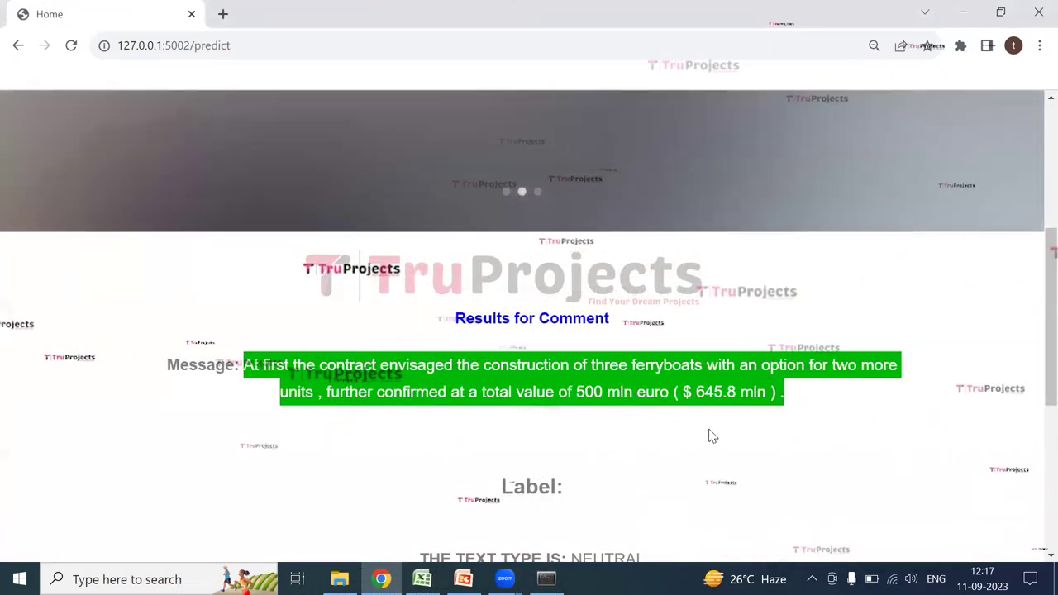
scroll(554, 333, "down", 3)
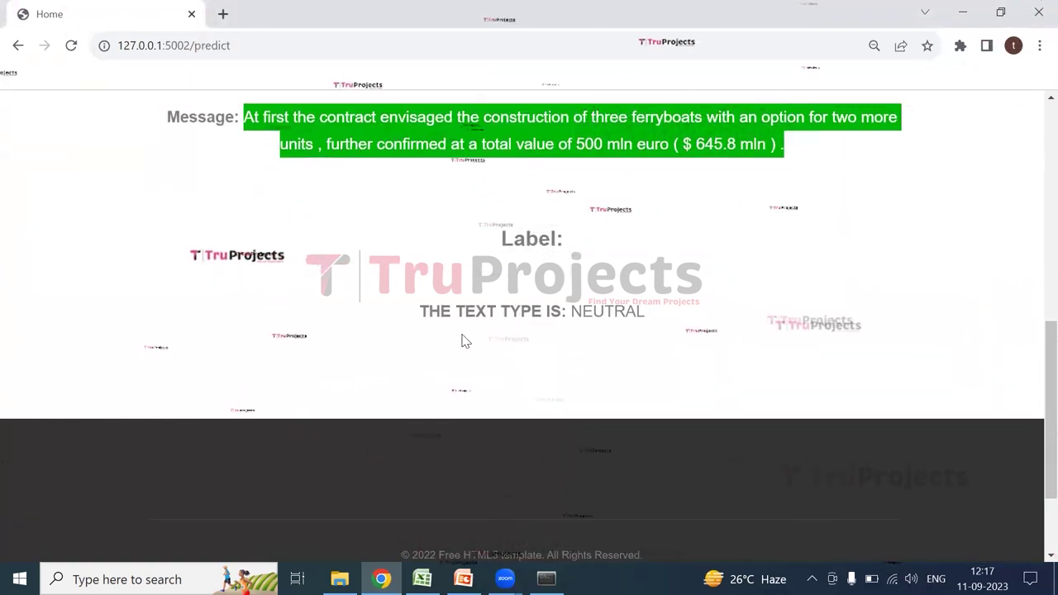
left_click_drag(571, 314, 621, 315)
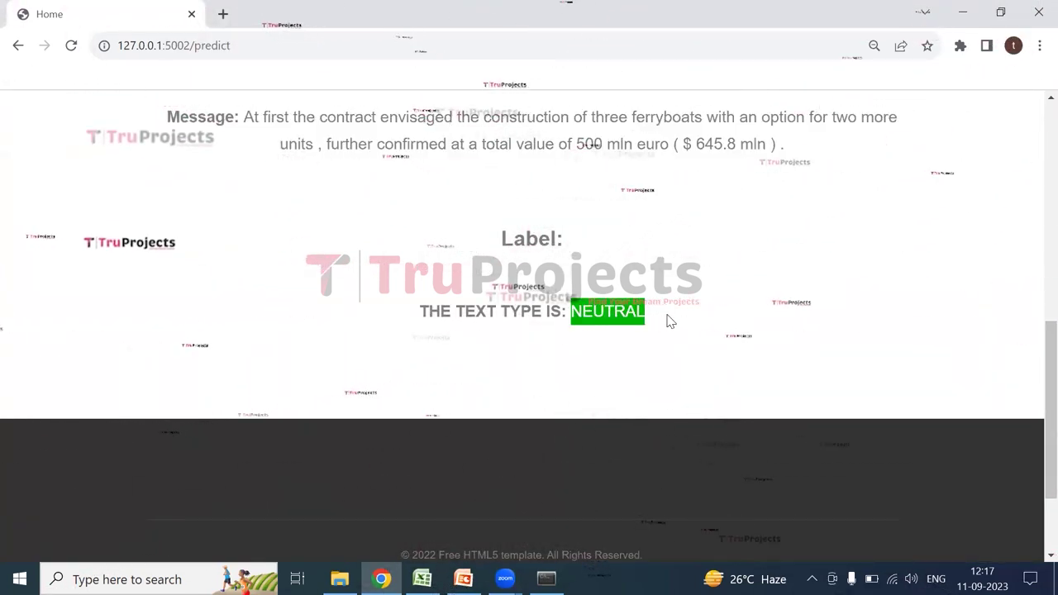
scroll(657, 326, "up", 10)
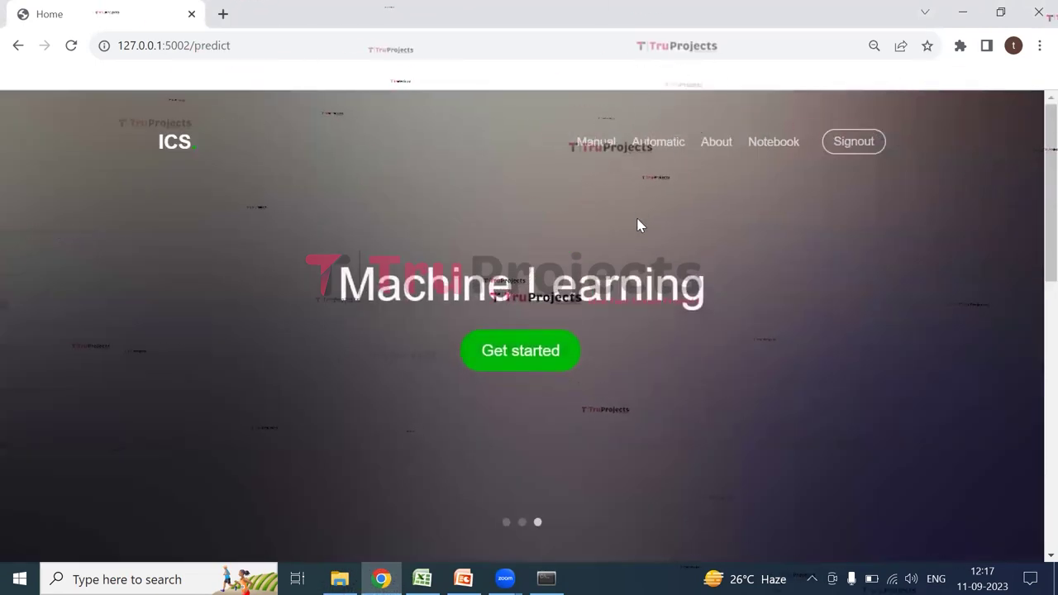
Step: From Manual, submit the clothing retail sales sentence and highlight its POSITIVE result
left_click(596, 142)
scroll(441, 314, "down", 7)
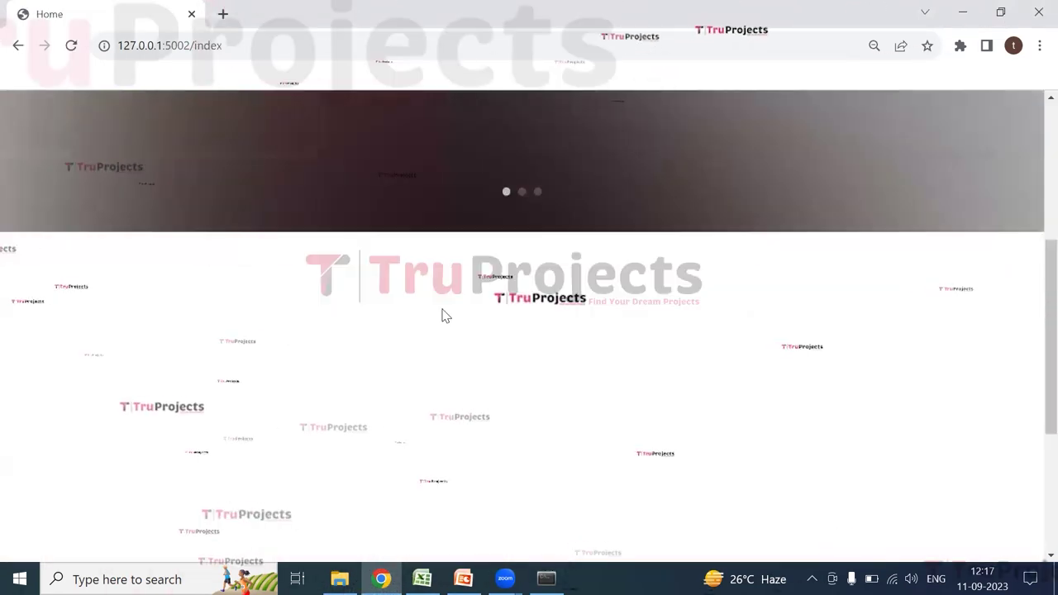
scroll(347, 184, "up", 2)
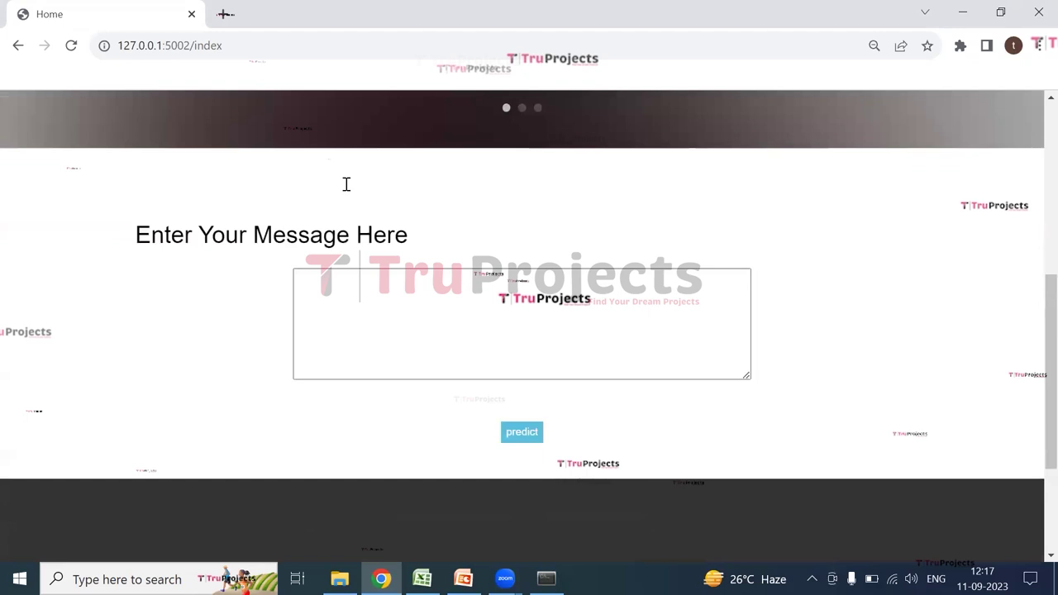
left_click(957, 77)
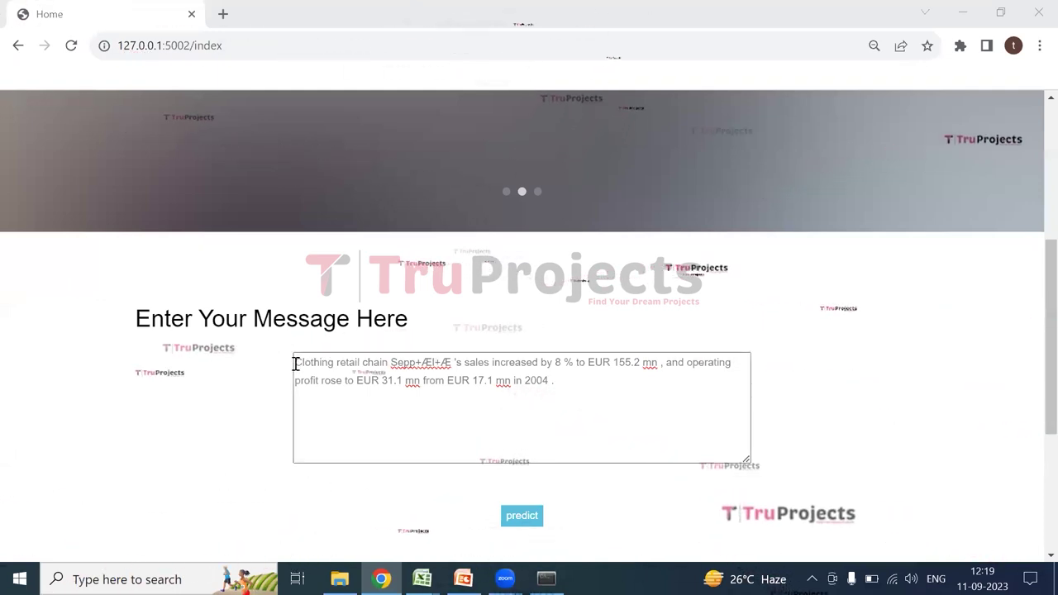
left_click_drag(295, 364, 548, 416)
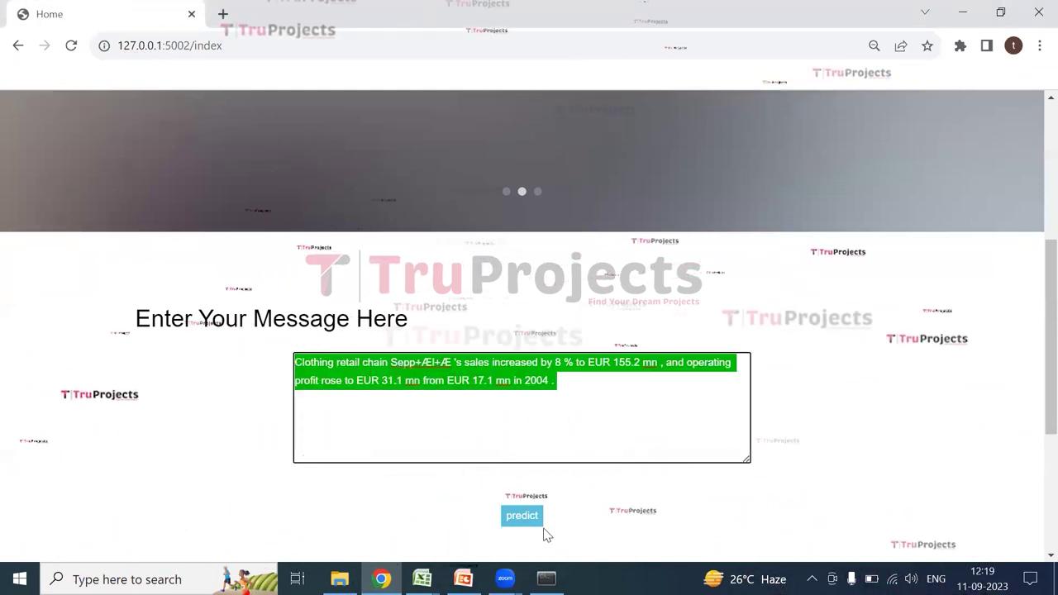
left_click(520, 517)
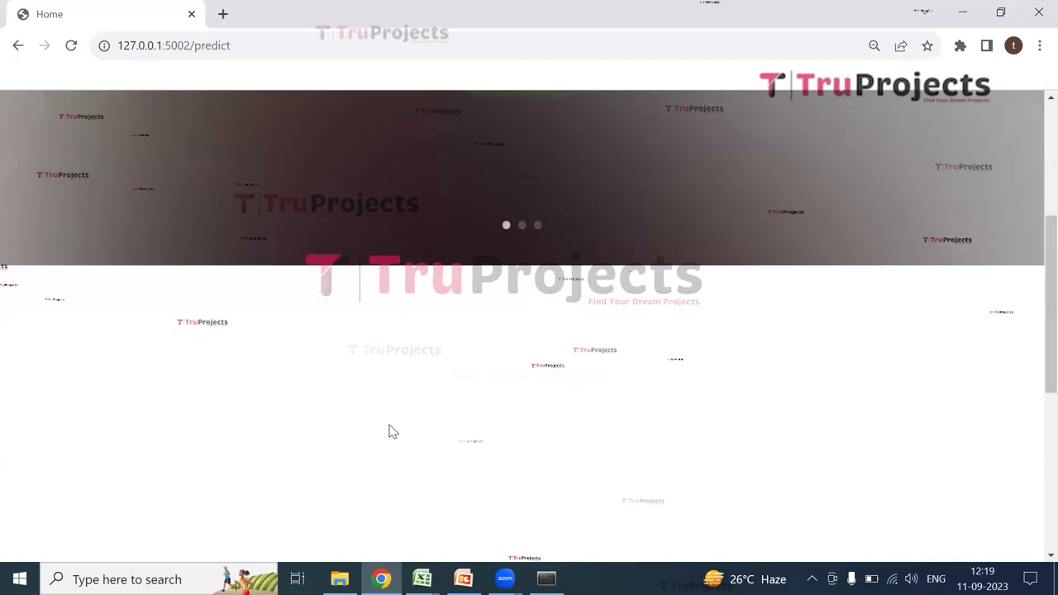
scroll(383, 411, "down", 1)
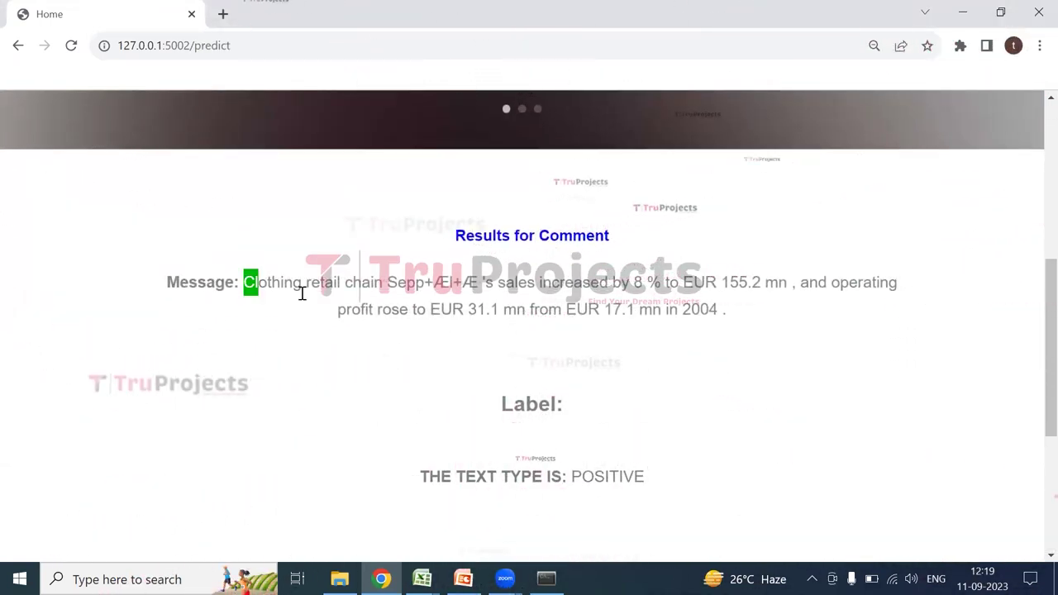
left_click_drag(302, 294, 694, 336)
scroll(588, 449, "down", 1)
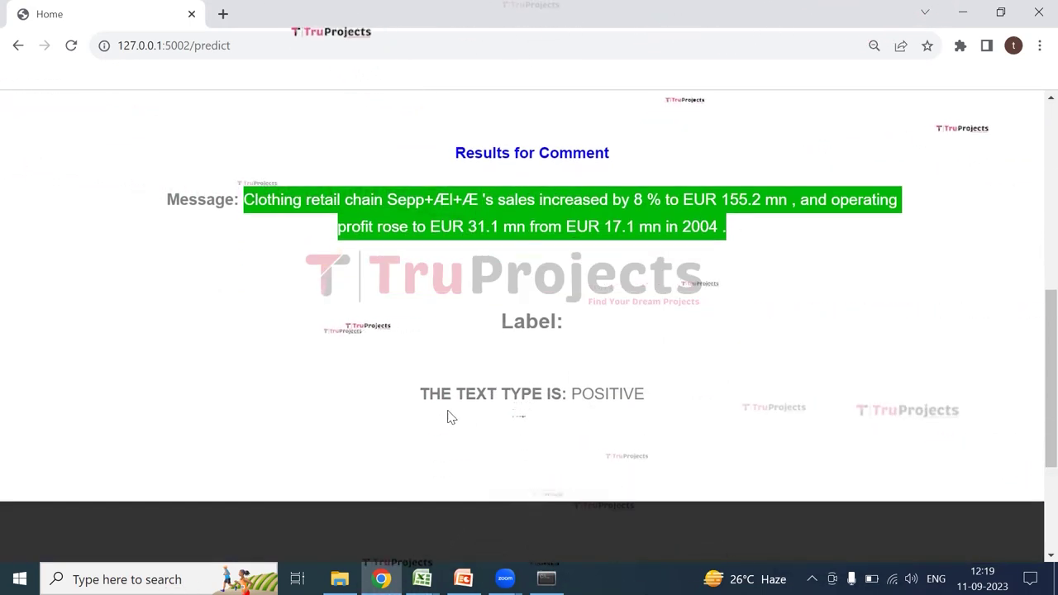
left_click_drag(574, 393, 666, 408)
scroll(529, 389, "up", 6)
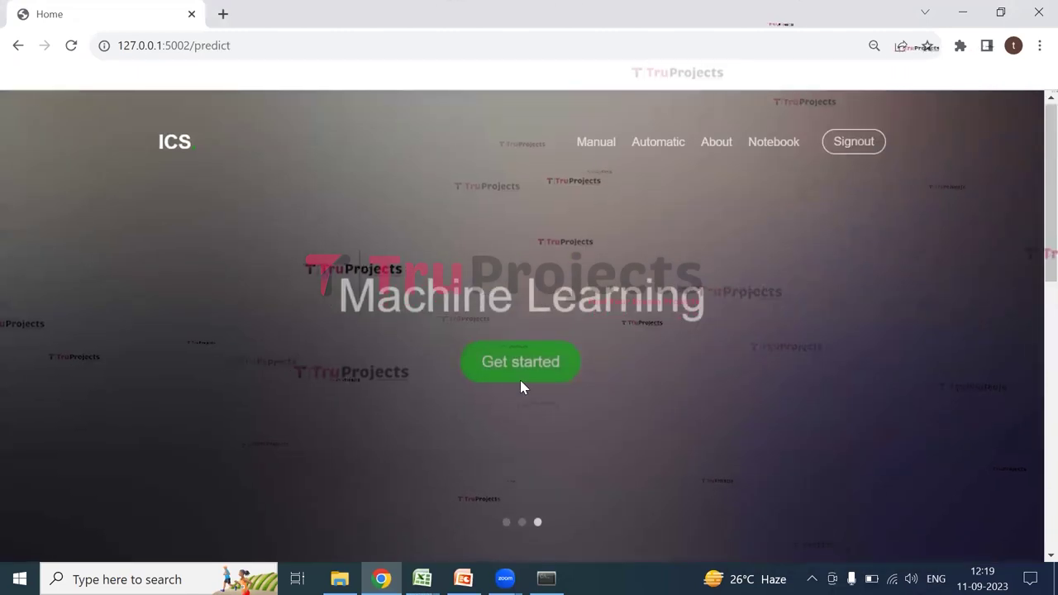
Step: From Manual, paste and submit the Elcoteq layoffs sentence and highlight its NEGATIVE result
left_click(601, 147)
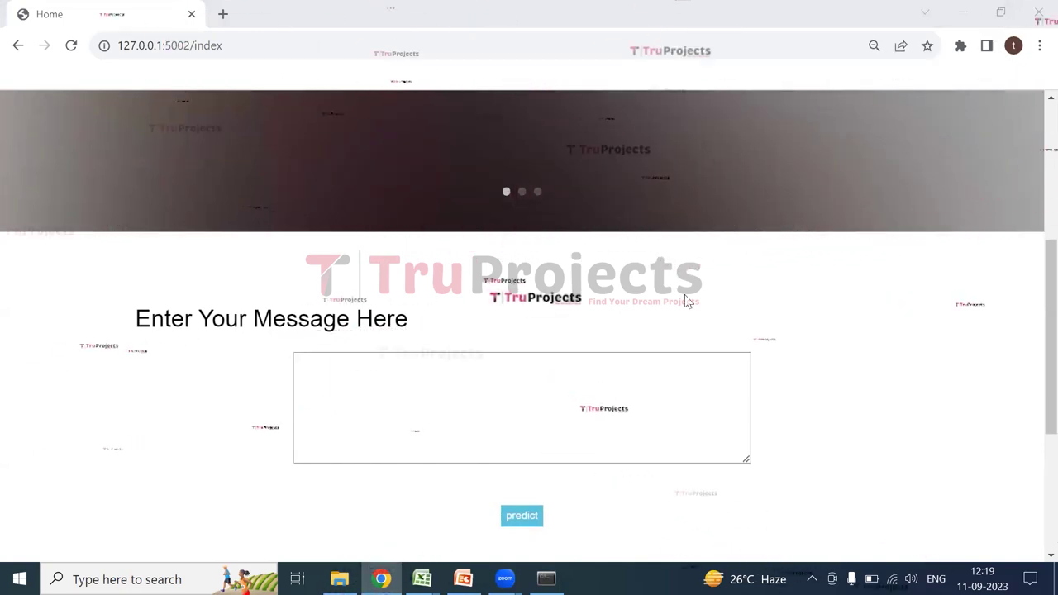
type("The international electronic industry company Elcoteq has laid off tens of employees from its Tallinn facility ; contrary to earlier layoffs the company contracted the ranks of its office workers , the daily Postimees reported .")
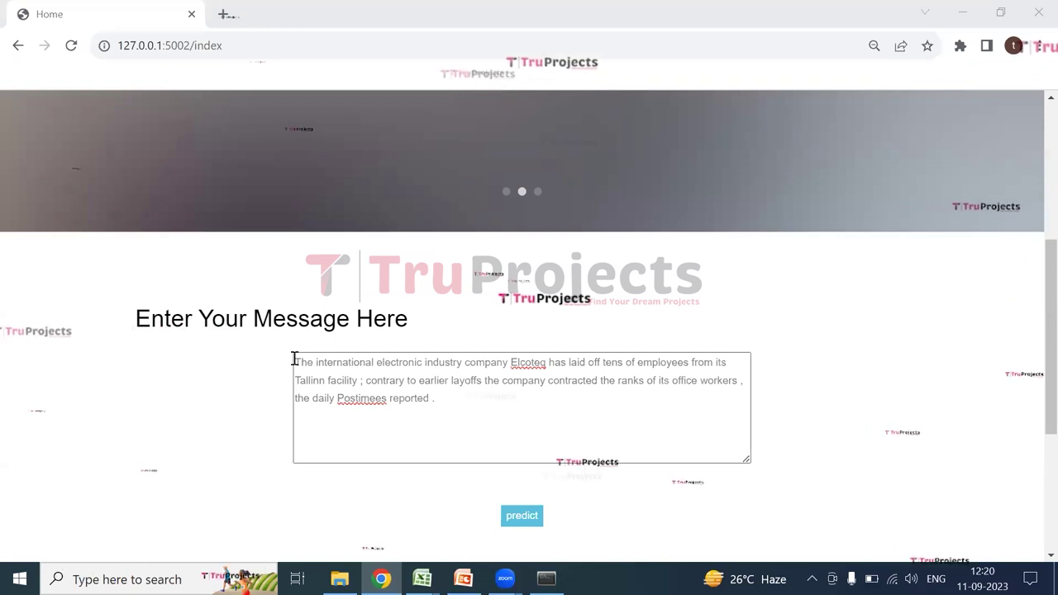
left_click_drag(295, 360, 430, 413)
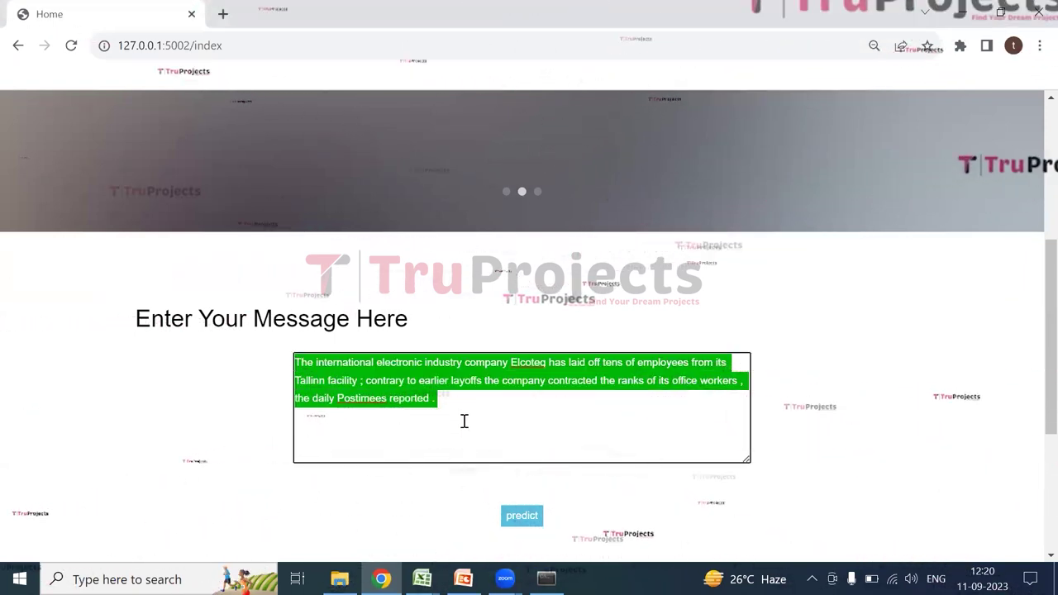
left_click(466, 427)
left_click(522, 516)
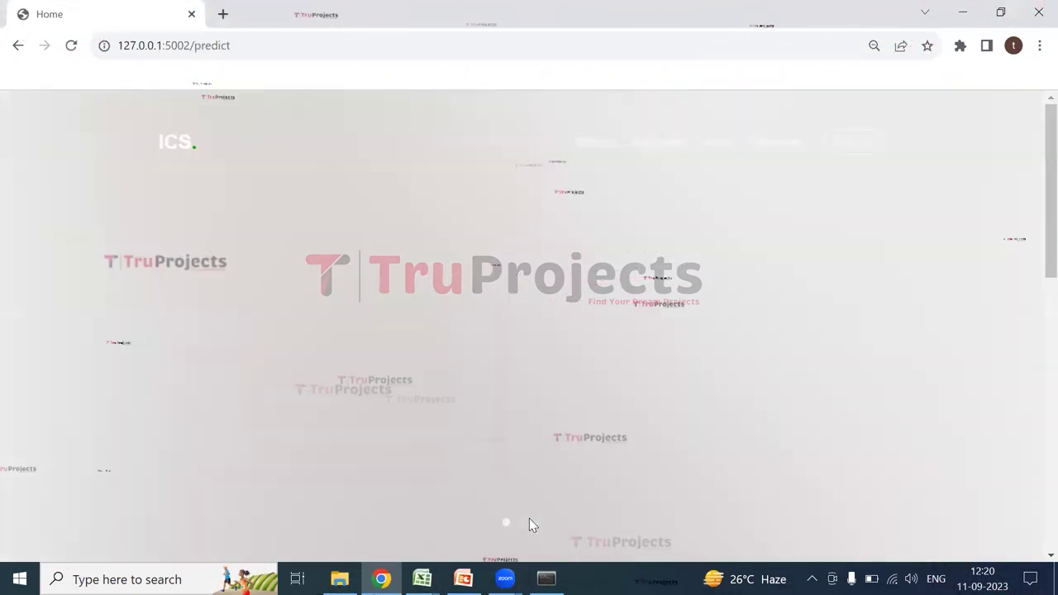
scroll(509, 410, "down", 4)
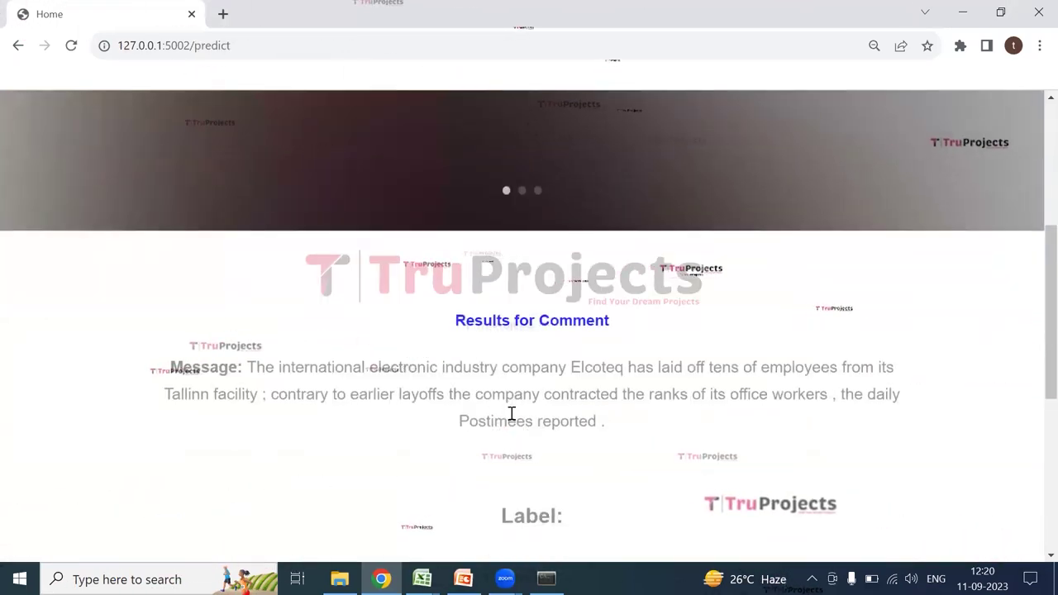
scroll(511, 414, "down", 2)
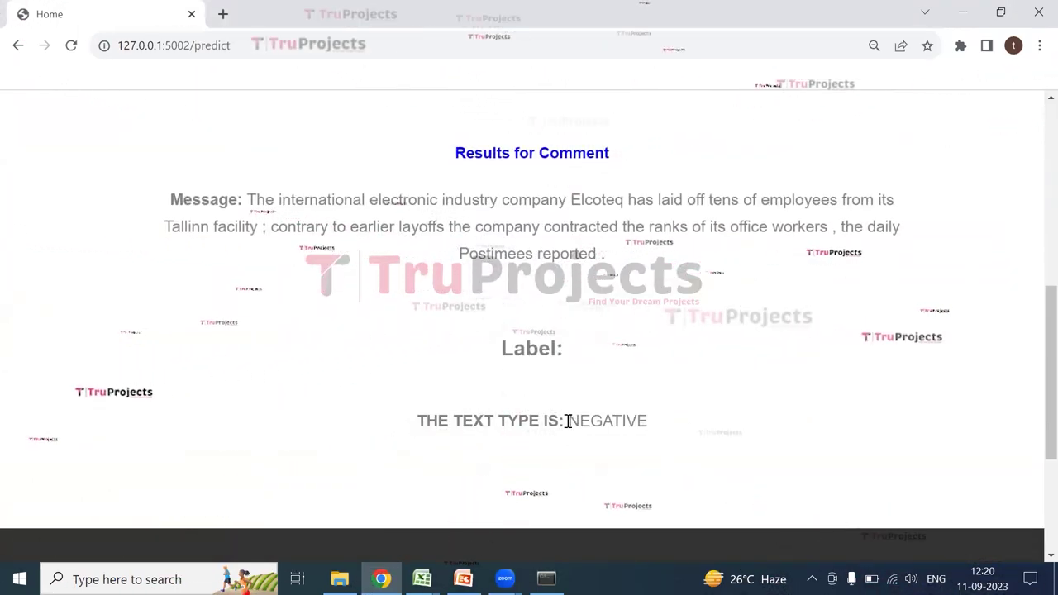
left_click_drag(567, 422, 673, 425)
scroll(604, 402, "up", 3)
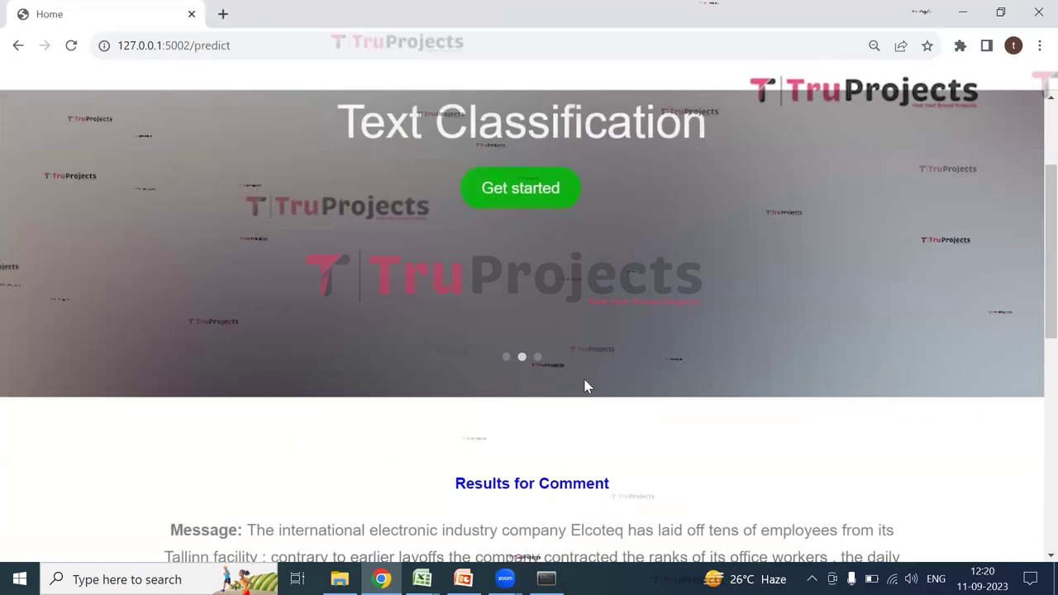